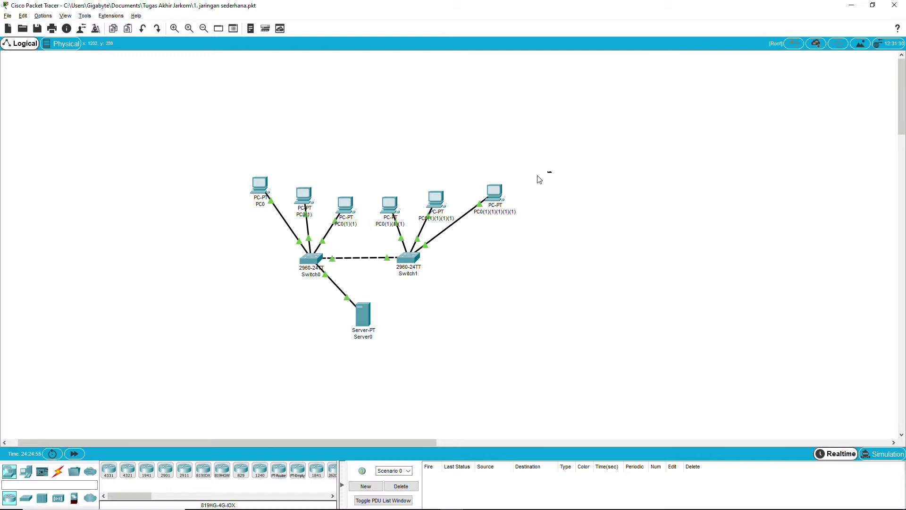
# Move the group of six existing PCs slightly upward, farther from Switch0 and Switch1.
pyautogui.moveTo(551, 172); pyautogui.dragTo(215, 218)
pyautogui.moveTo(261, 192); pyautogui.dragTo(264, 179)
pyautogui.click(570, 322)
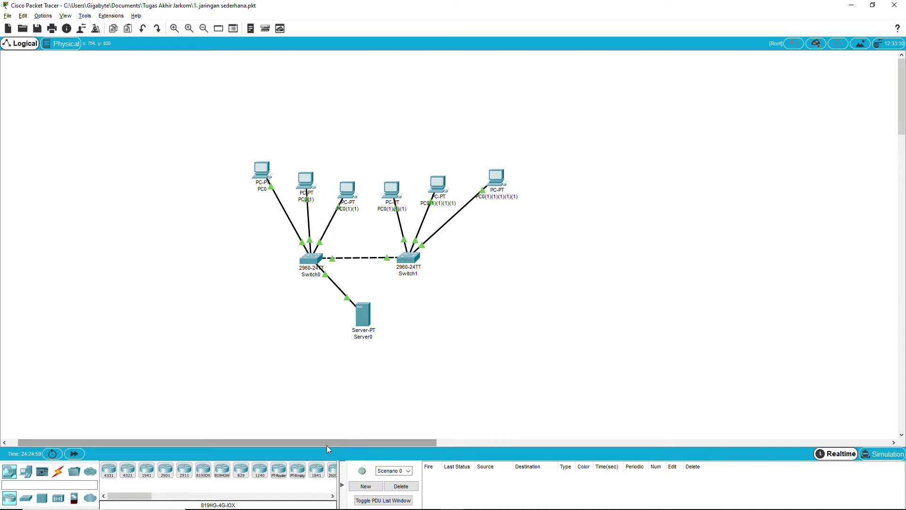
# Place two PCs side by side in the empty workspace to the right of the existing network.
pyautogui.click(26, 498)
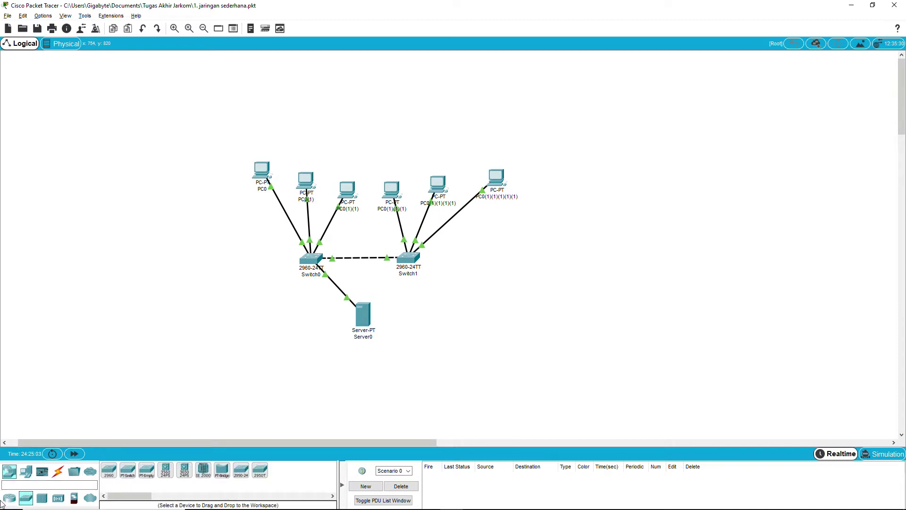
pyautogui.click(26, 471)
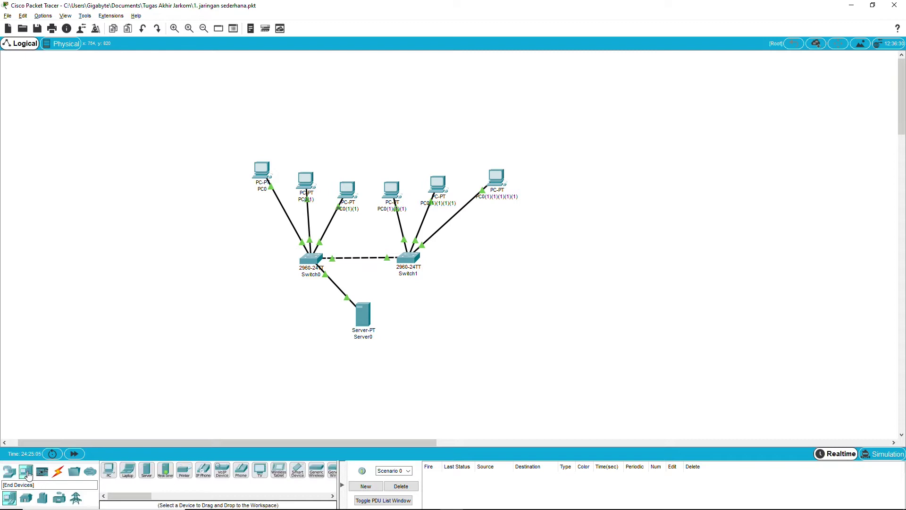
pyautogui.moveTo(115, 472); pyautogui.dragTo(660, 198)
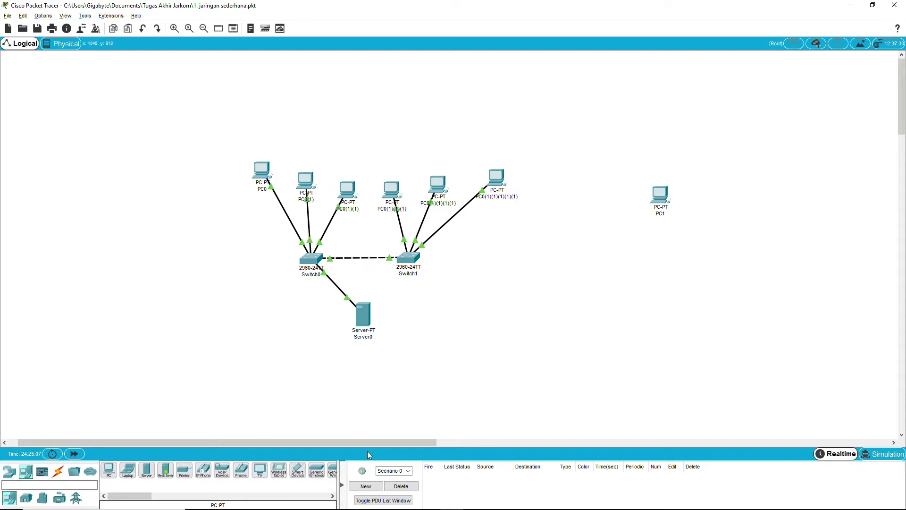
pyautogui.moveTo(363, 442); pyautogui.dragTo(510, 421)
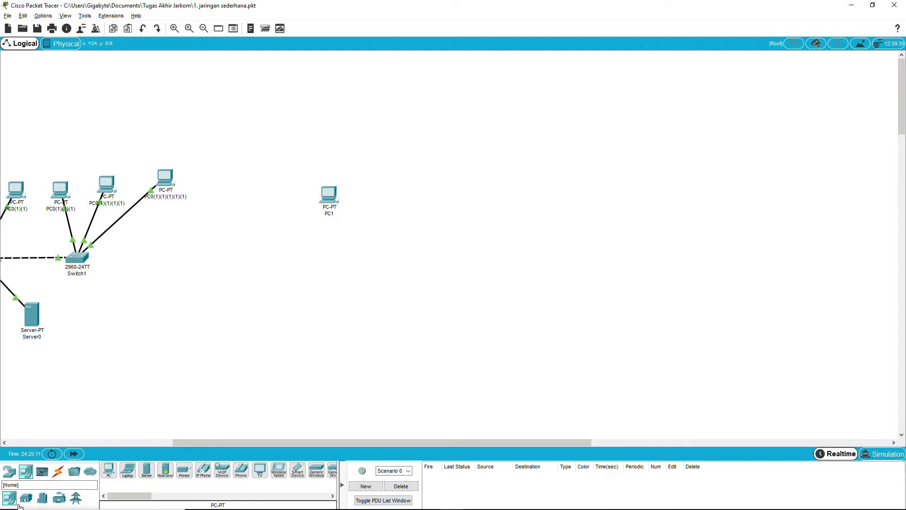
pyautogui.moveTo(109, 470); pyautogui.dragTo(305, 265)
pyautogui.moveTo(383, 197); pyautogui.dragTo(381, 204)
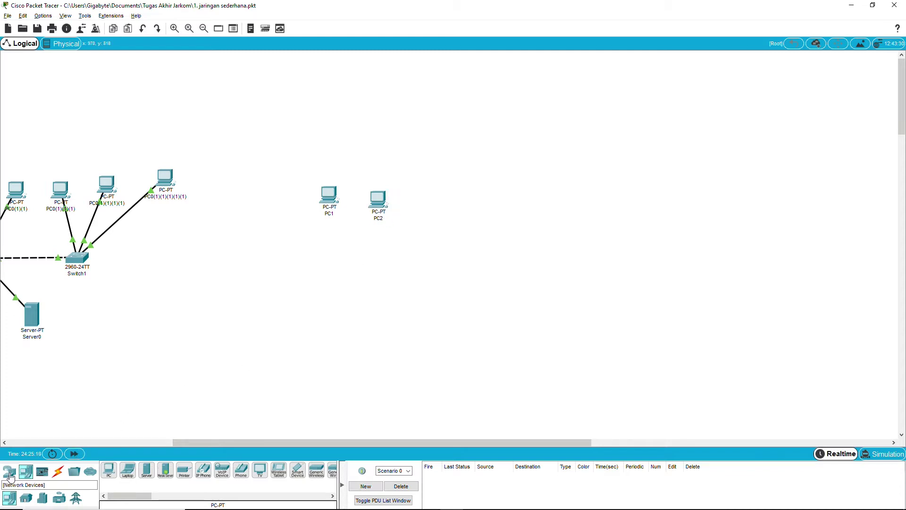
# Add a 2960 switch below the two new PCs.
pyautogui.click(9, 471)
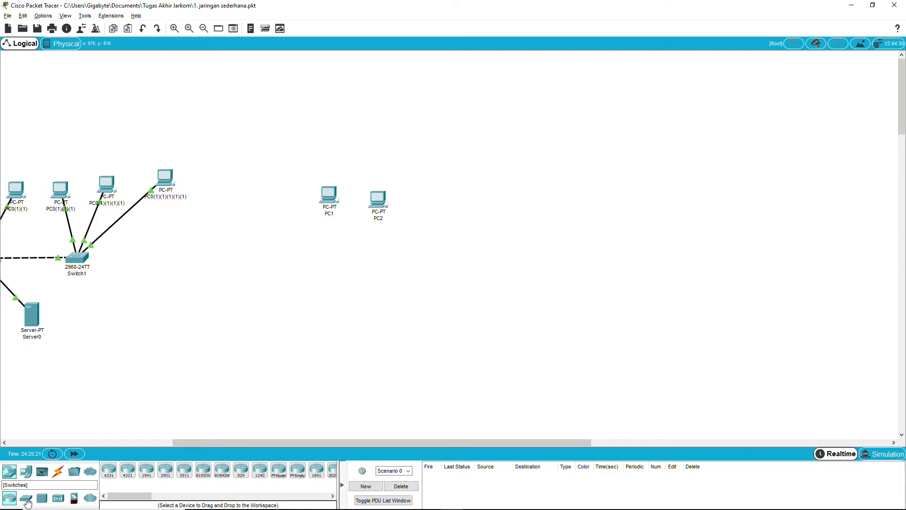
pyautogui.click(26, 499)
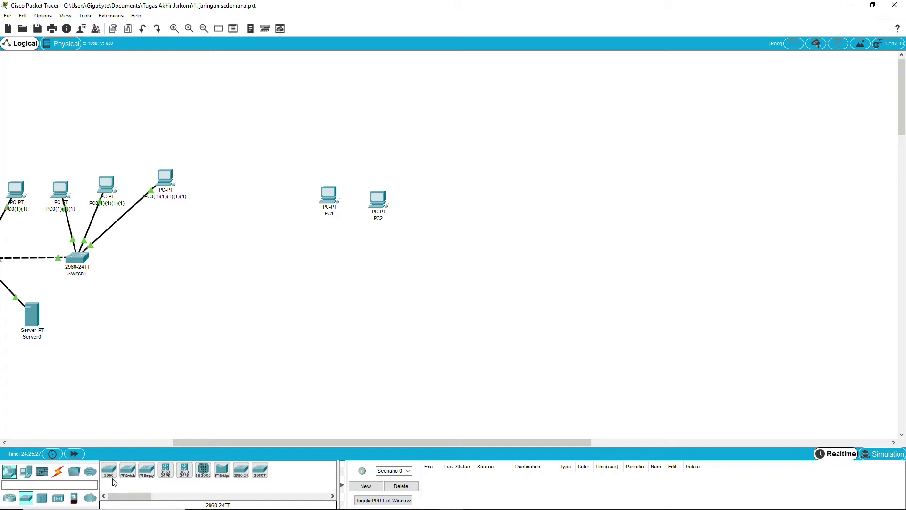
pyautogui.moveTo(110, 472); pyautogui.dragTo(357, 264)
# Reposition PC2 and Switch2 so PC2 has more room beside PC1 and the switch sits centered below both.
pyautogui.moveTo(381, 210); pyautogui.dragTo(399, 204)
pyautogui.click(399, 204)
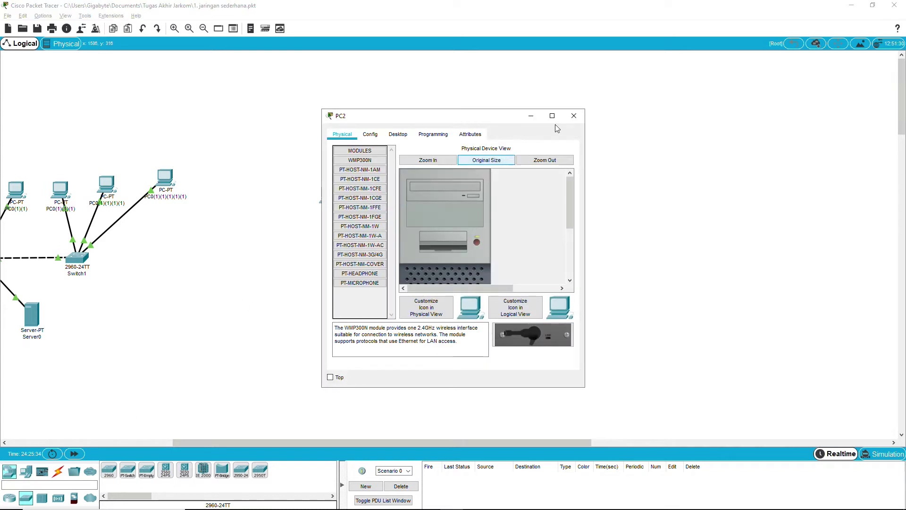
pyautogui.click(571, 115)
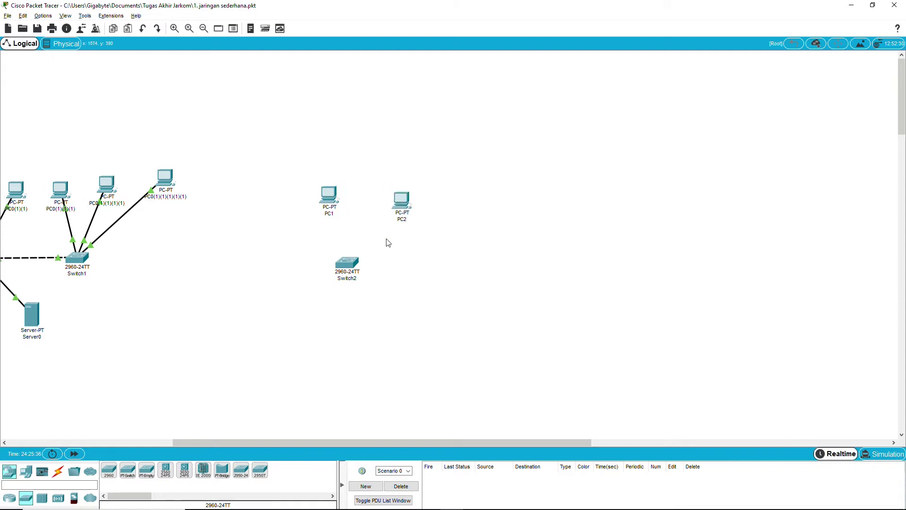
pyautogui.click(346, 264)
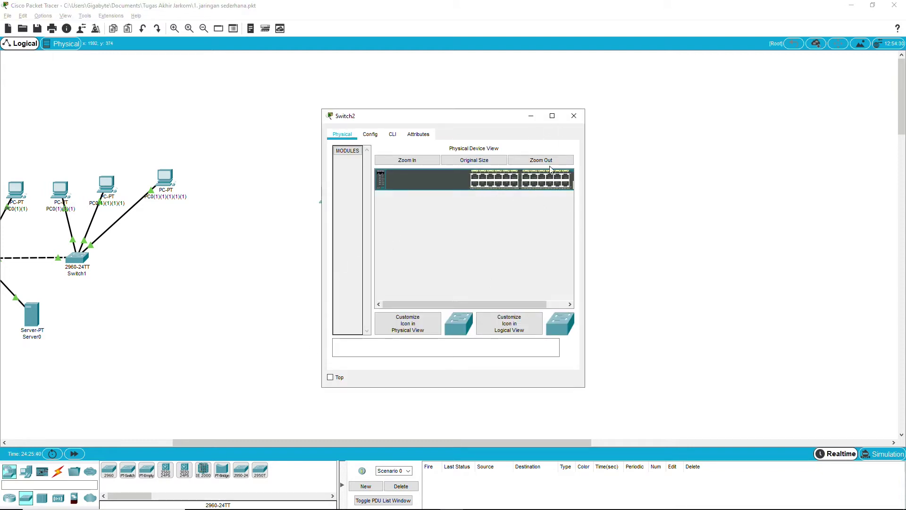
pyautogui.click(574, 118)
pyautogui.moveTo(402, 212); pyautogui.dragTo(391, 209)
pyautogui.moveTo(350, 277); pyautogui.dragTo(364, 280)
# Duplicate PC1 and PC2 in the same row, and center Switch2 below the four PCs.
pyautogui.moveTo(444, 206); pyautogui.dragTo(304, 186)
pyautogui.hotkey('ctrl', 'c')
pyautogui.hotkey('ctrl', 'v')
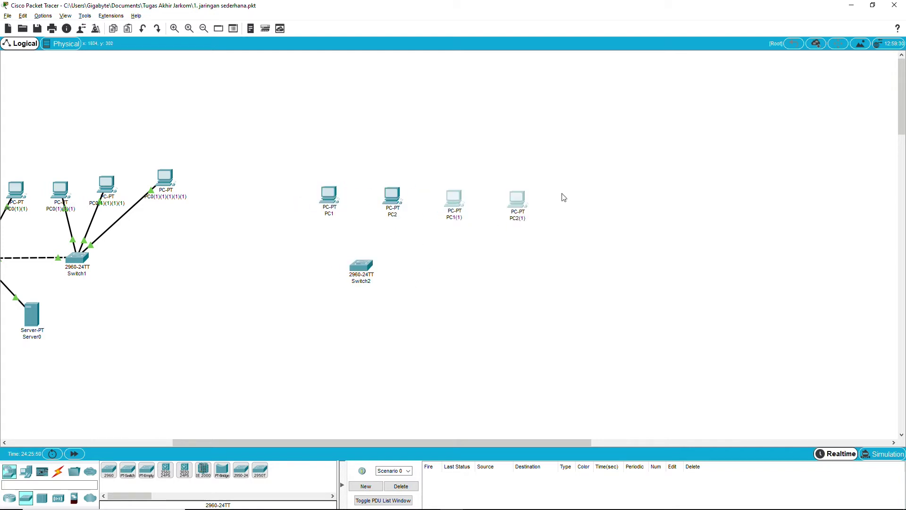
pyautogui.moveTo(355, 279); pyautogui.dragTo(418, 277)
pyautogui.click(440, 278)
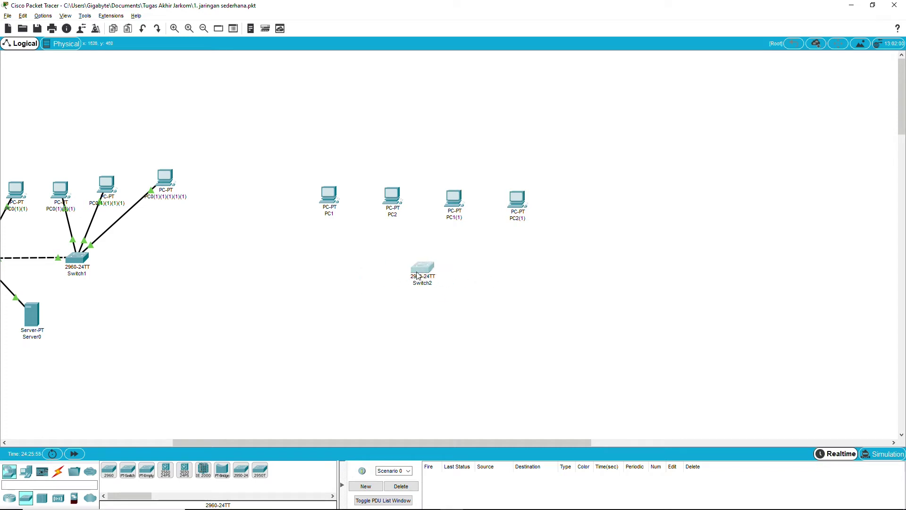
# Connect Switch2's FastEthernet0/1 to PC1's FastEthernet0 with a copper straight-through cable.
pyautogui.click(26, 471)
pyautogui.click(58, 471)
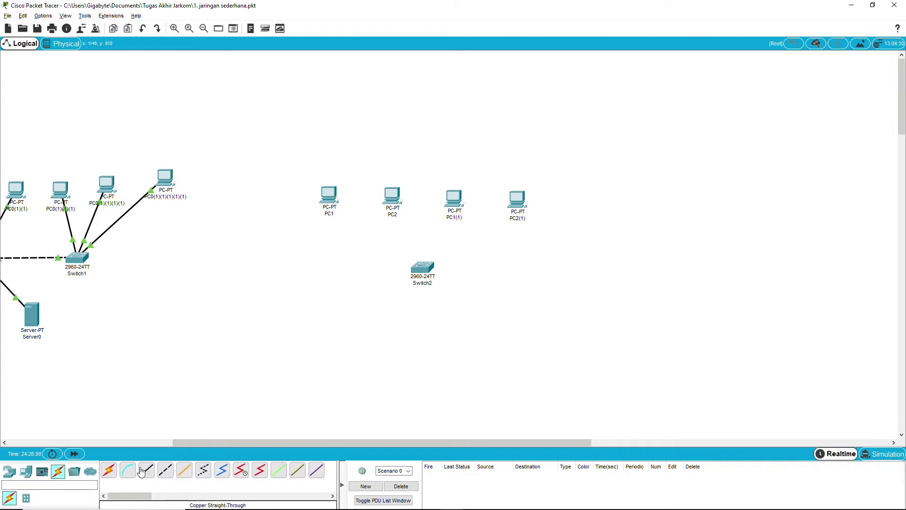
pyautogui.click(146, 476)
pyautogui.click(423, 279)
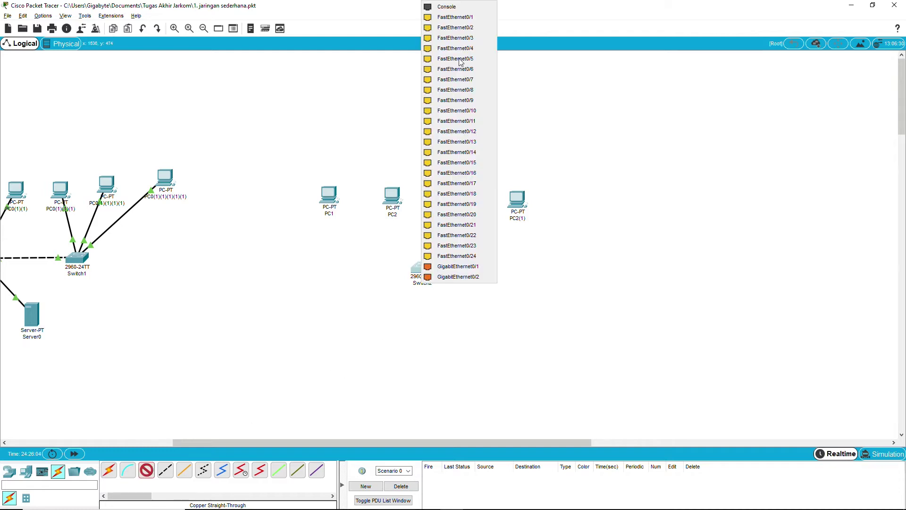
pyautogui.click(465, 18)
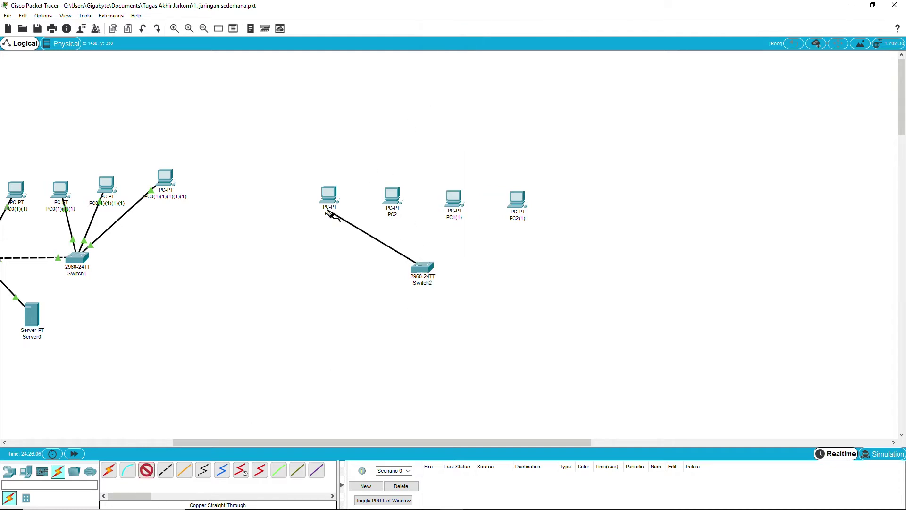
pyautogui.click(328, 196)
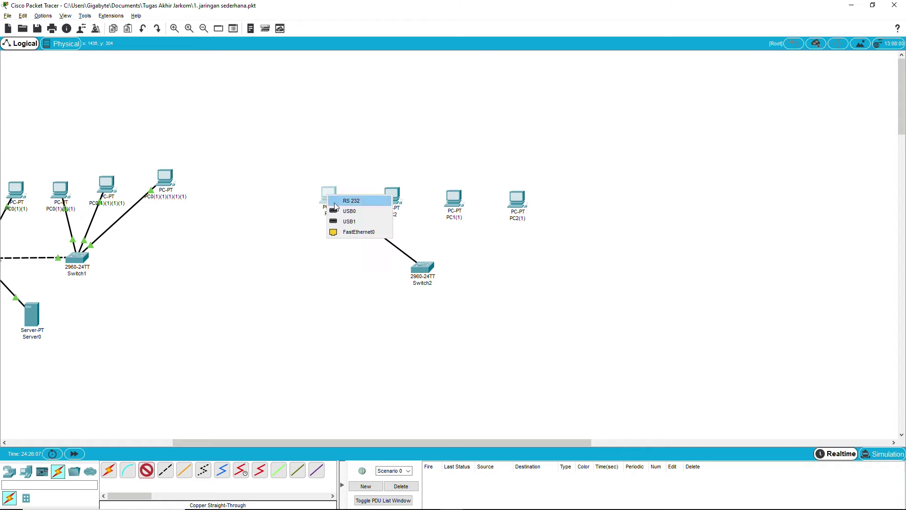
pyautogui.click(383, 232)
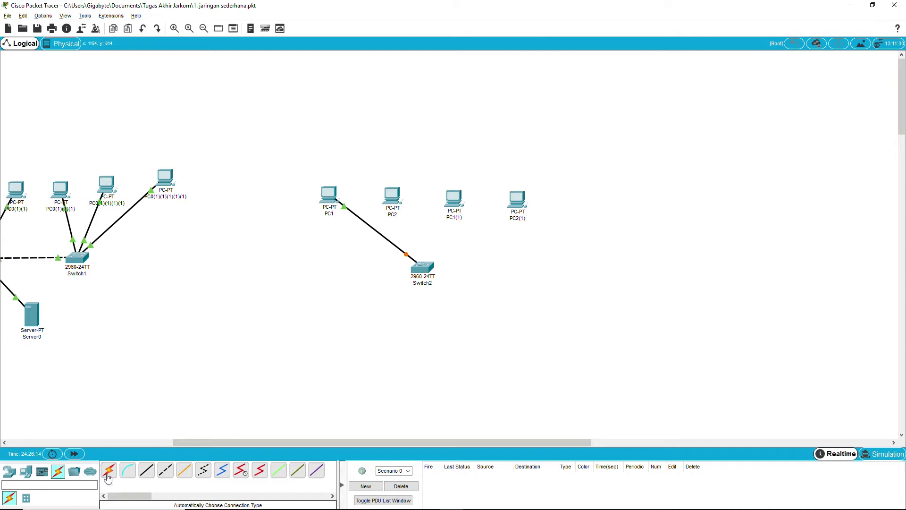
# Link Switch2 to PC2 with an automatically chosen connection, and shift PC1 and Switch2 slightly down.
pyautogui.click(109, 478)
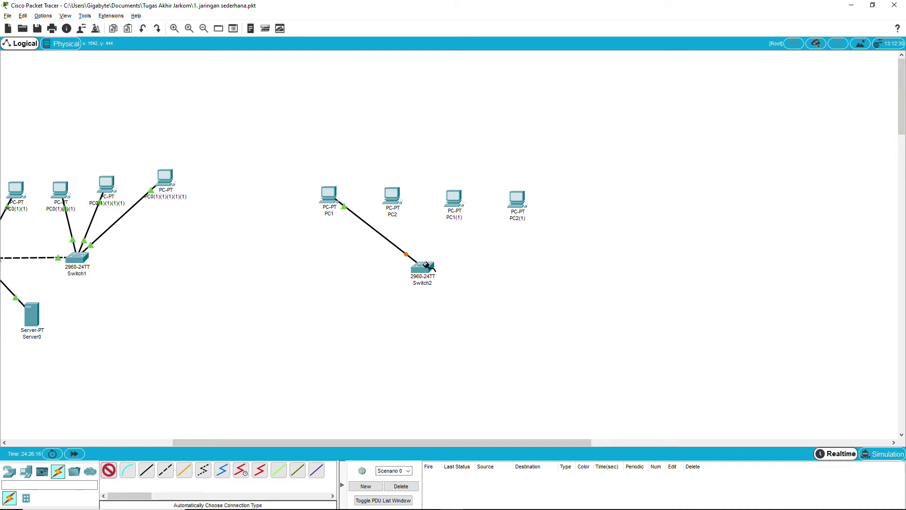
pyautogui.click(421, 268)
pyautogui.click(395, 207)
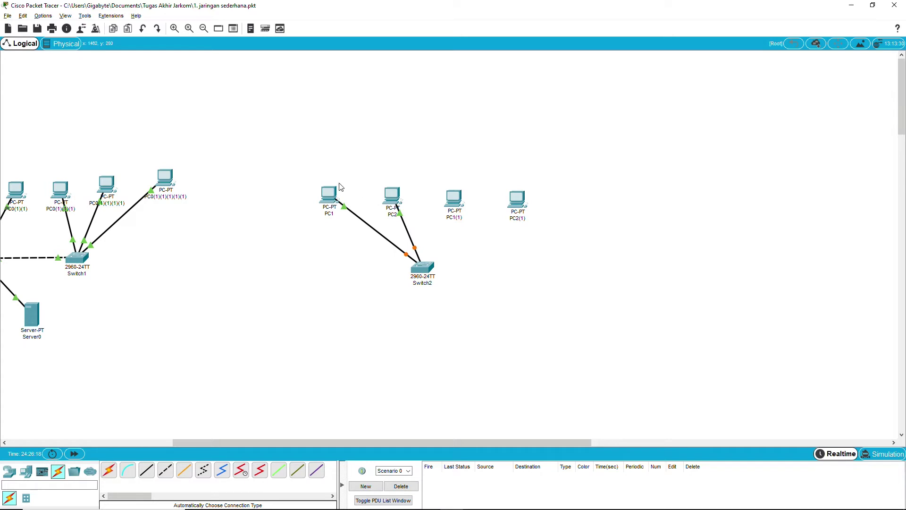
pyautogui.moveTo(329, 208); pyautogui.dragTo(335, 217)
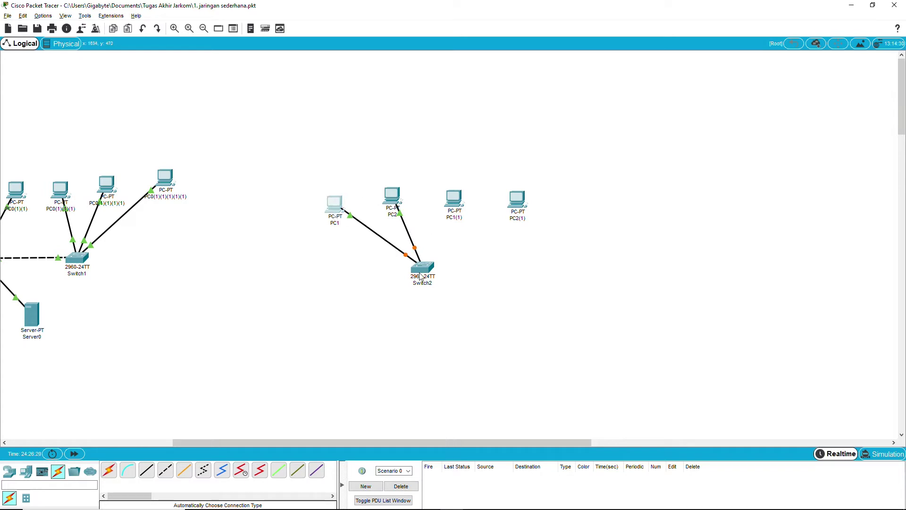
pyautogui.moveTo(424, 273)
pyautogui.mouseDown()
pyautogui.moveTo(435, 279)
pyautogui.moveTo(427, 288)
pyautogui.mouseUp()
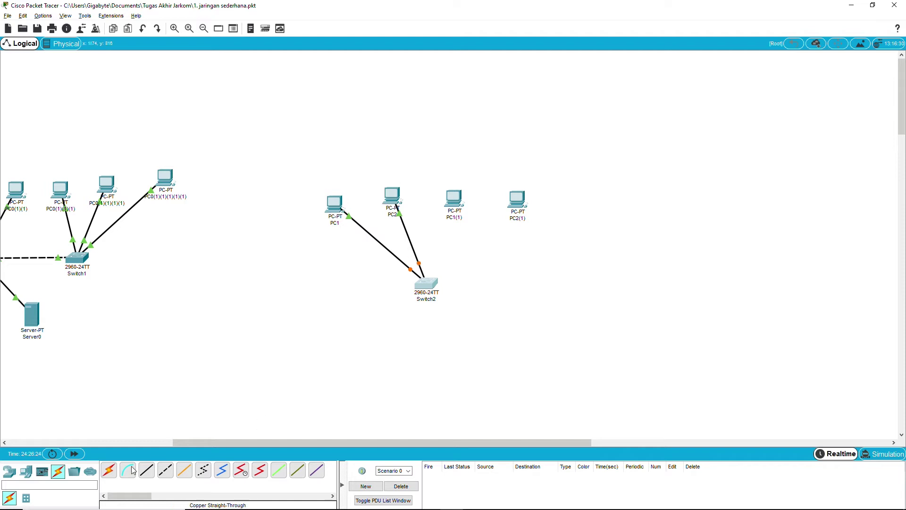
# Link Switch2 to PC1(1) and PC2(1) with automatically chosen connections, and nudge Switch2 into the center.
pyautogui.click(108, 470)
pyautogui.click(430, 286)
pyautogui.click(454, 203)
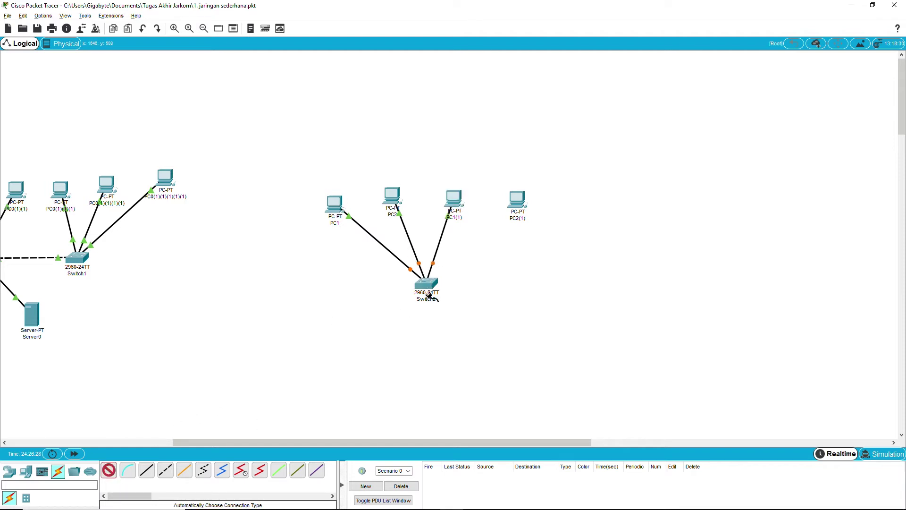
pyautogui.click(428, 285)
pyautogui.click(522, 200)
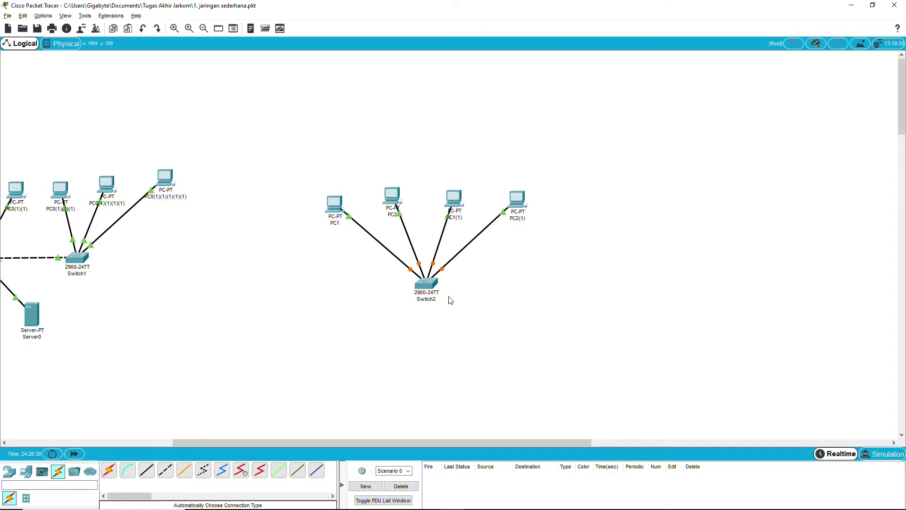
pyautogui.moveTo(432, 286); pyautogui.dragTo(425, 283)
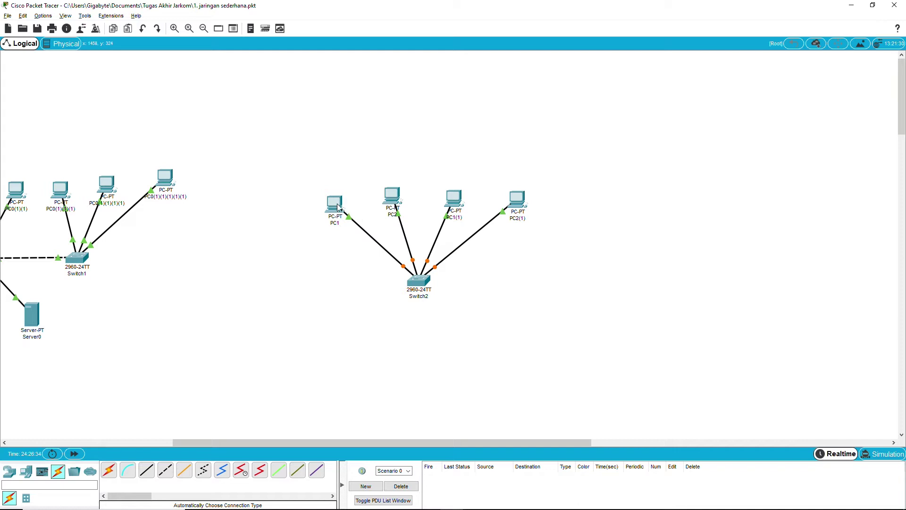
# Add a server below Switch2 and link it to the switch with an automatically chosen connection.
pyautogui.click(20, 472)
pyautogui.moveTo(146, 471); pyautogui.dragTo(416, 370)
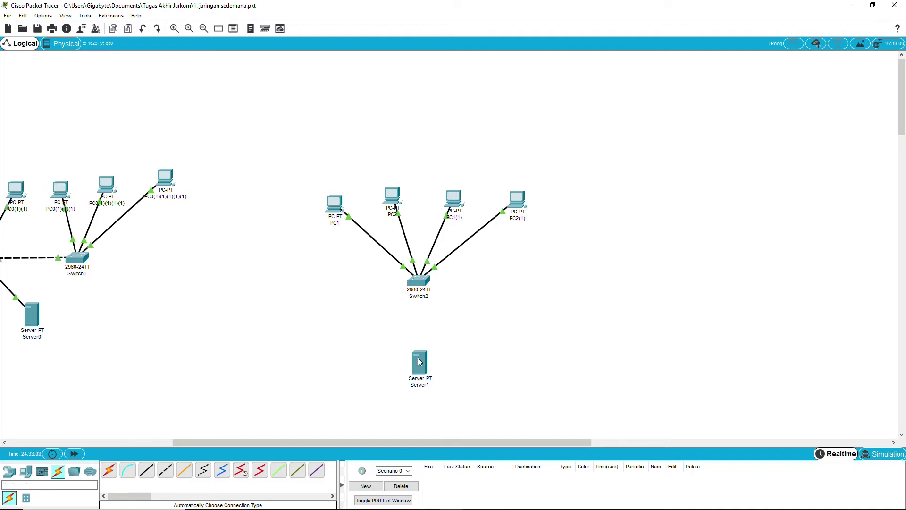
pyautogui.click(109, 470)
pyautogui.click(420, 364)
pyautogui.click(421, 282)
# Set Server1's static IPv4 address to 192.168.10.1 with subnet mask 255.255.255.0.
pyautogui.click(422, 363)
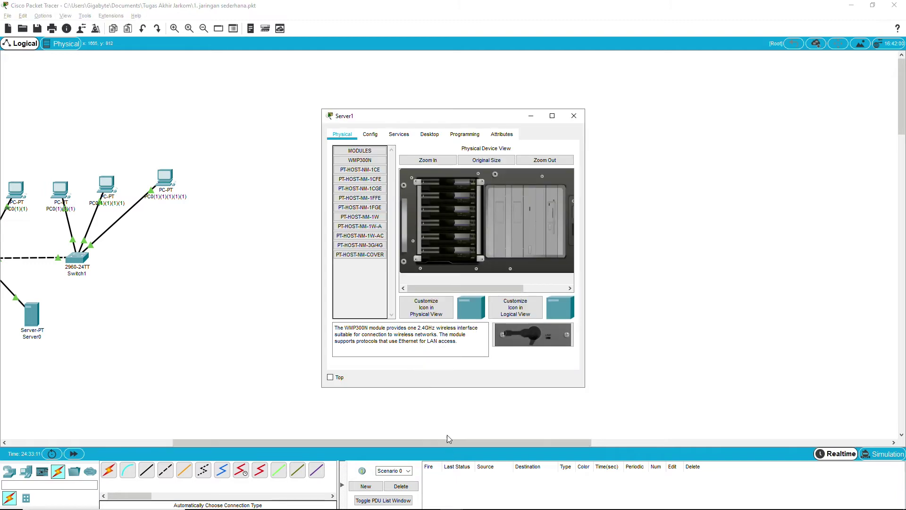
pyautogui.moveTo(374, 120); pyautogui.dragTo(596, 114)
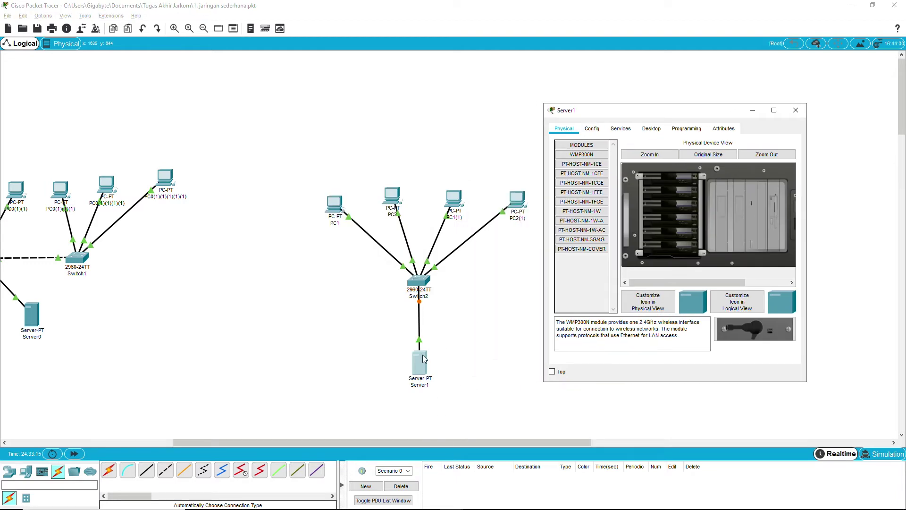
pyautogui.click(651, 129)
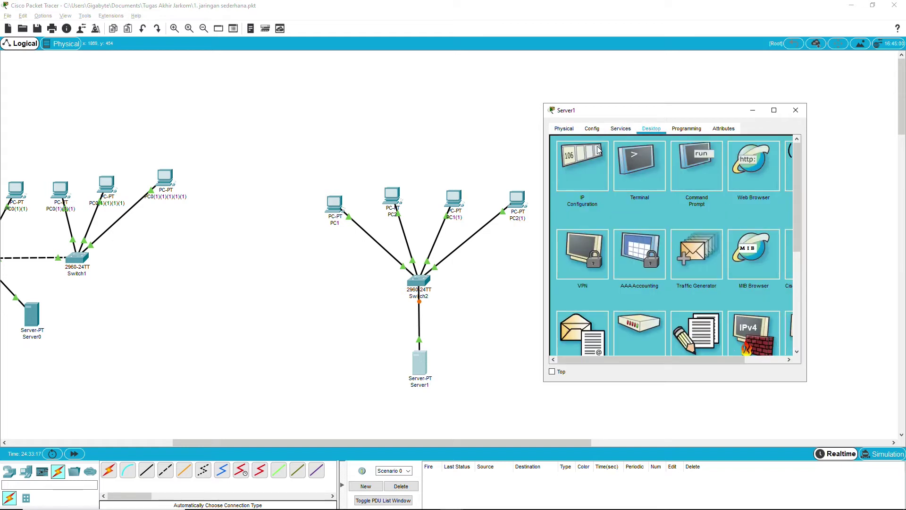
pyautogui.click(569, 164)
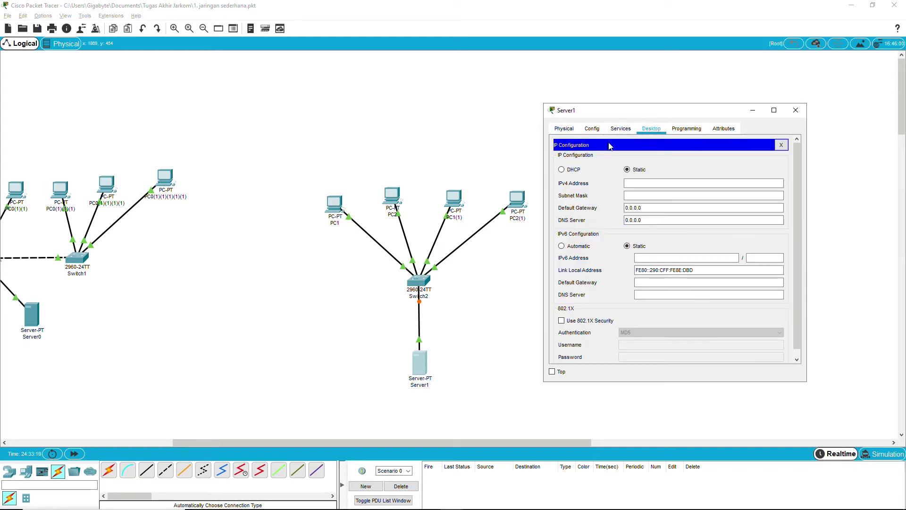
pyautogui.click(646, 184)
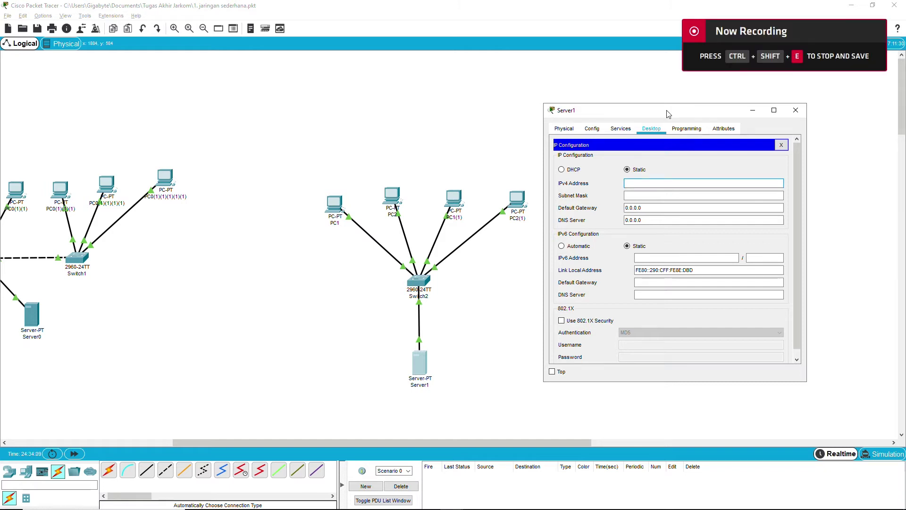
pyautogui.moveTo(668, 115); pyautogui.dragTo(676, 114)
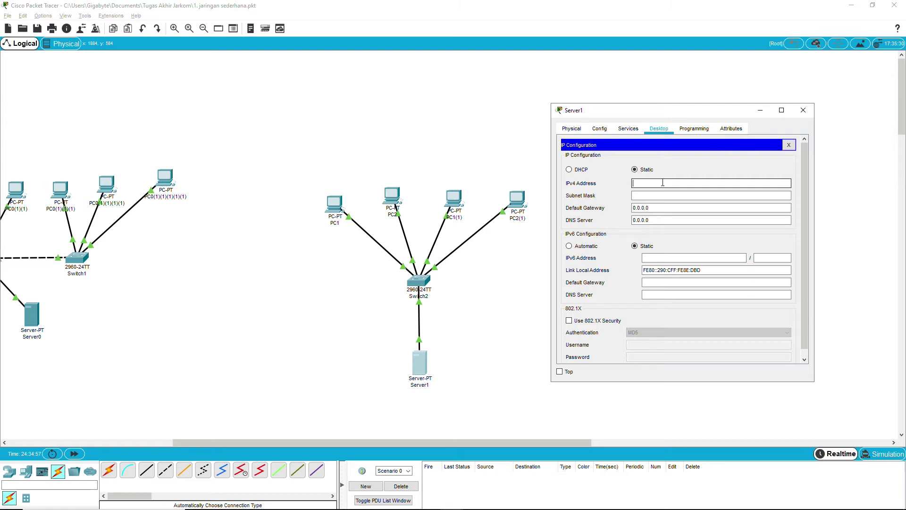
pyautogui.write('192.168.10.1')
pyautogui.press('Tab')
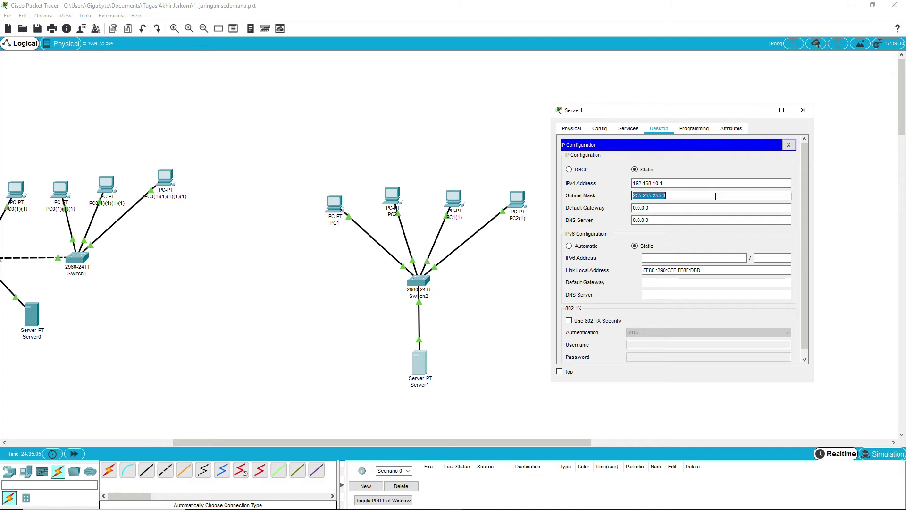
# Set Server1's default gateway to 192.168.10.0 and close its configuration window.
pyautogui.click(658, 207)
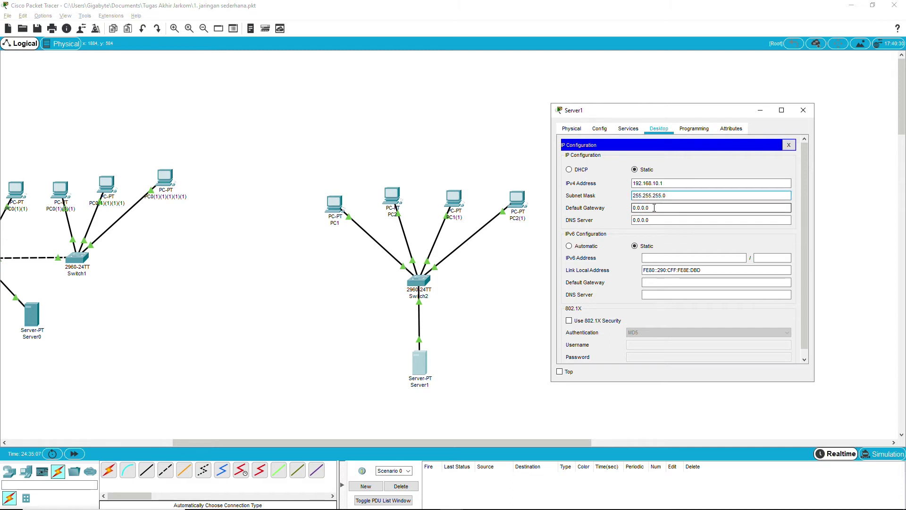
pyautogui.doubleClick(658, 208)
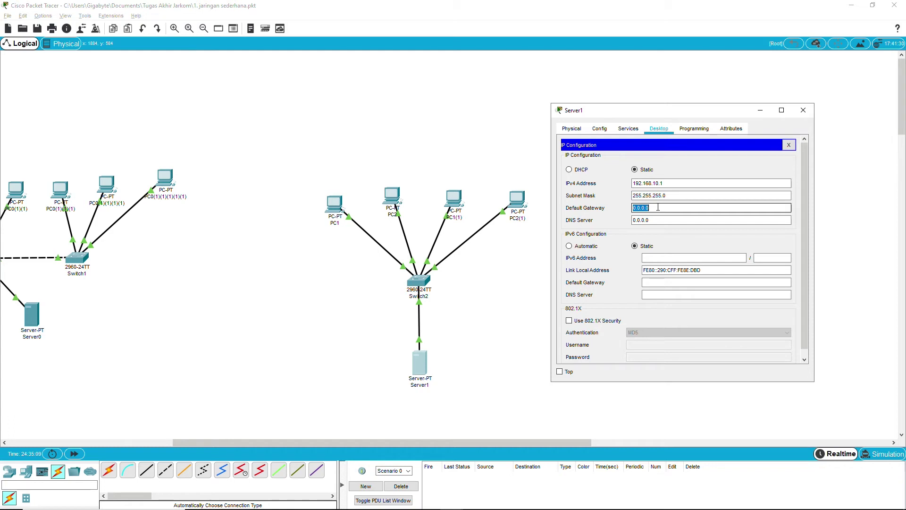
pyautogui.write('192.168.10')
pyautogui.click(714, 157)
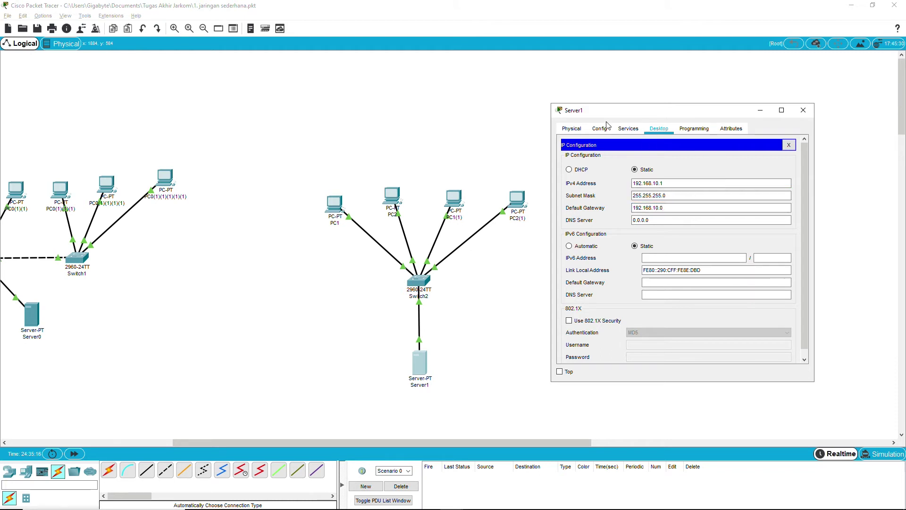
pyautogui.click(572, 129)
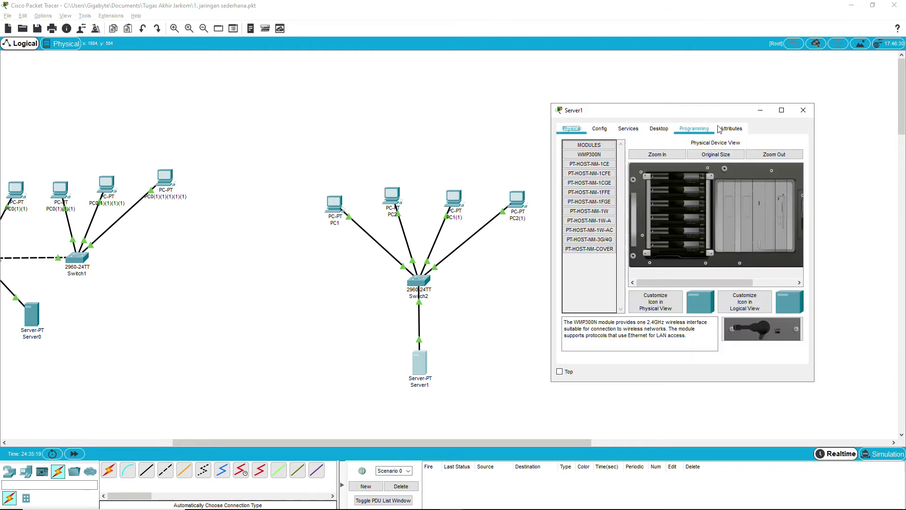
pyautogui.click(804, 110)
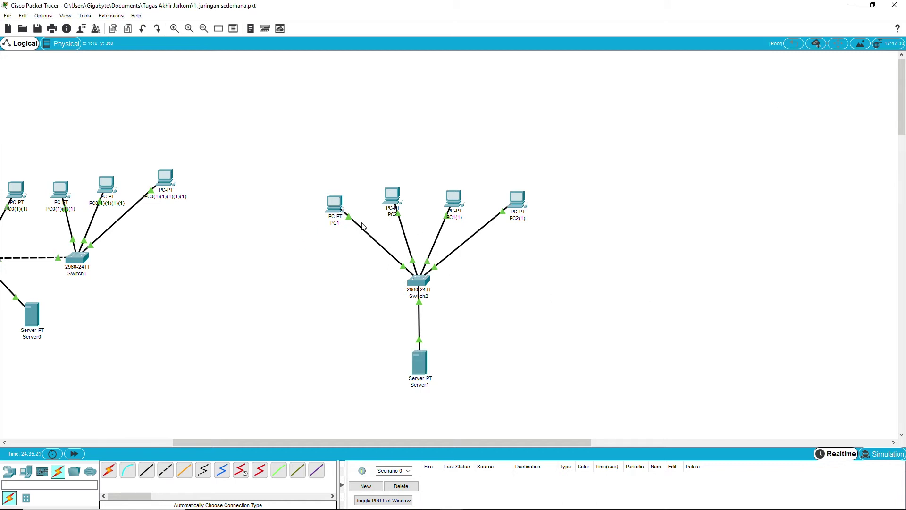
# Set PC1's static IPv4 address to 192.168.10.2 with subnet mask 255.255.255.0.
pyautogui.click(335, 213)
pyautogui.click(398, 134)
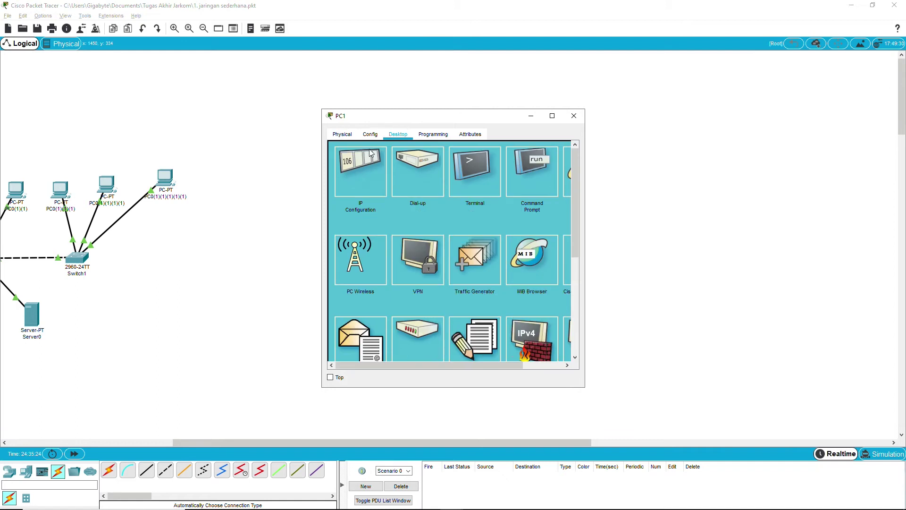
pyautogui.click(361, 171)
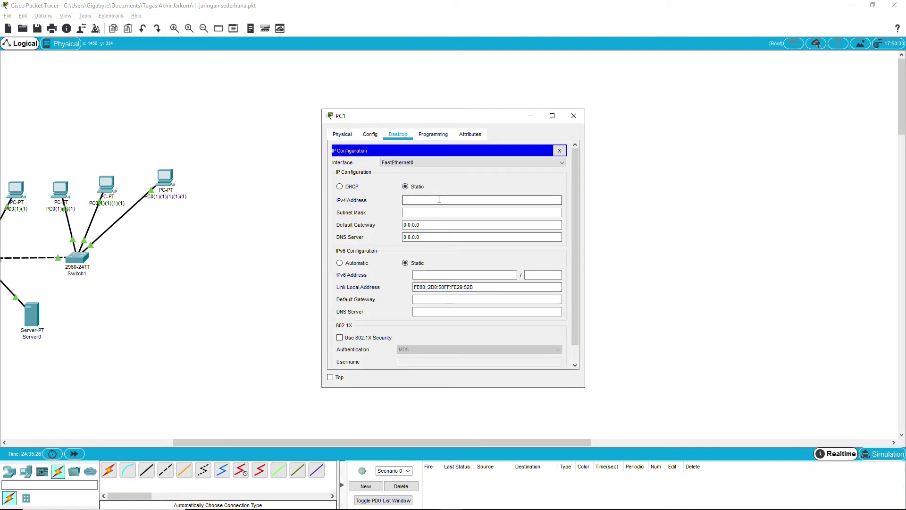
pyautogui.write('192.168.')
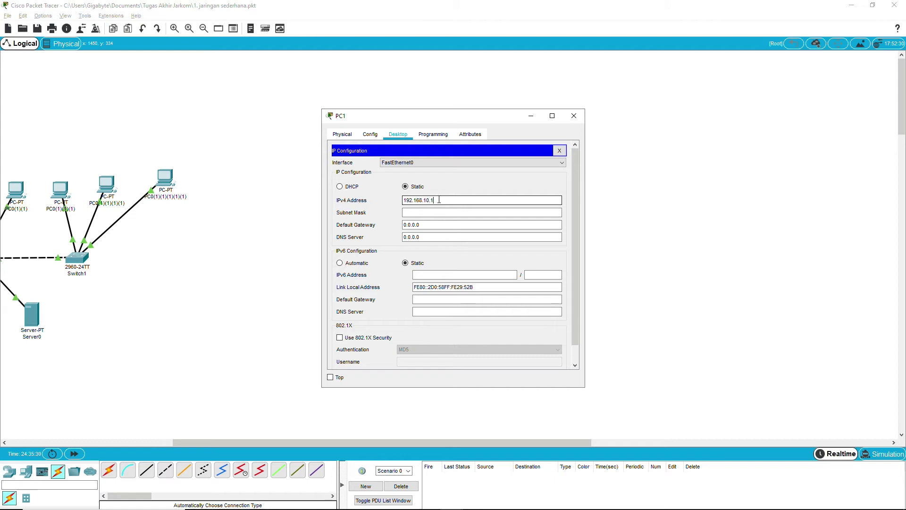
pyautogui.write('10.2')
pyautogui.press('Tab')
pyautogui.press('Tab')
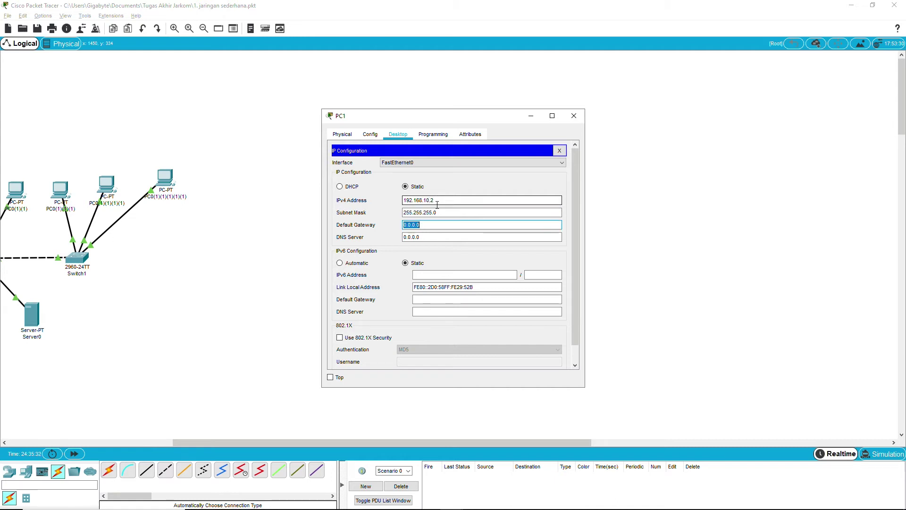
# Set PC1's default gateway to 192.168.10.1 and close its configuration window.
pyautogui.doubleClick(441, 201)
pyautogui.hotkey('ctrl', 'c')
pyautogui.click(428, 226)
pyautogui.hotkey('ctrl', 'v')
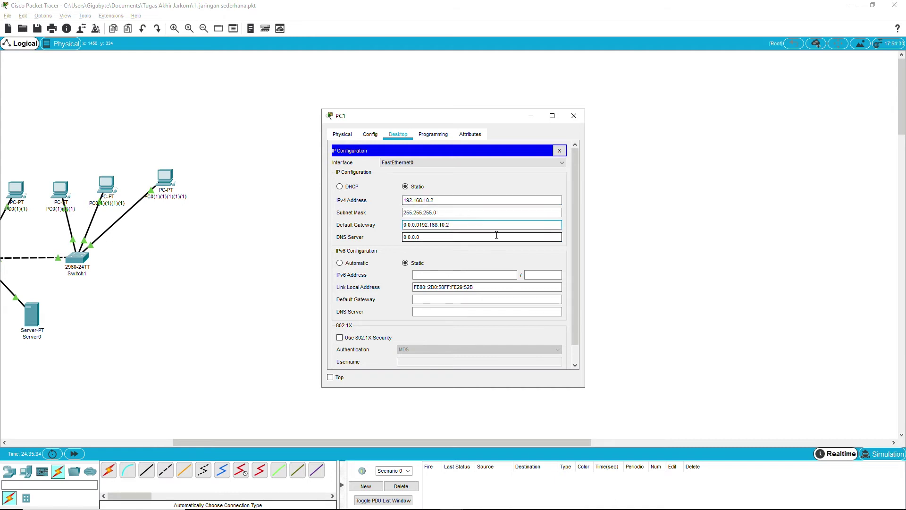
pyautogui.hotkey('ctrl', 'a')
pyautogui.hotkey('ctrl', 'v')
pyautogui.click(477, 187)
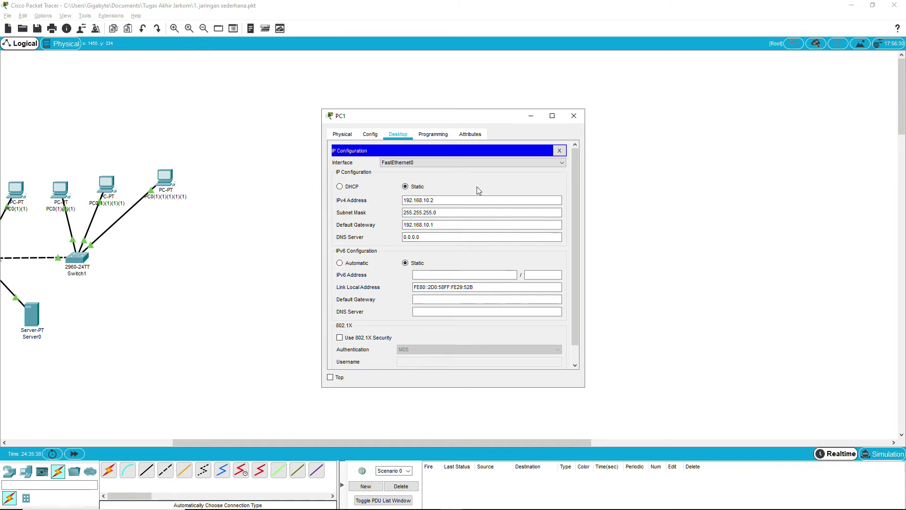
pyautogui.click(577, 121)
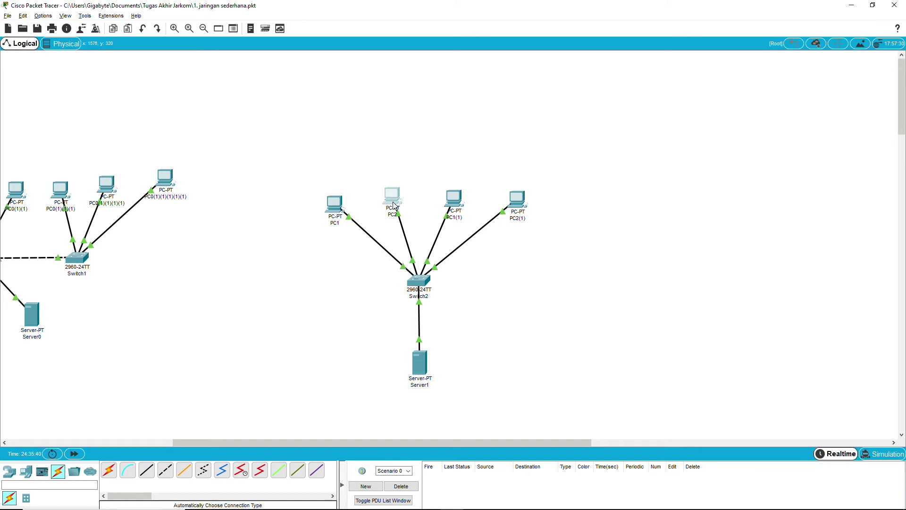
# Set PC2's static IPv4 address to 192.168.10.3 and move its configuration window clear of the Switch2 network.
pyautogui.click(334, 203)
pyautogui.click(398, 134)
pyautogui.click(359, 171)
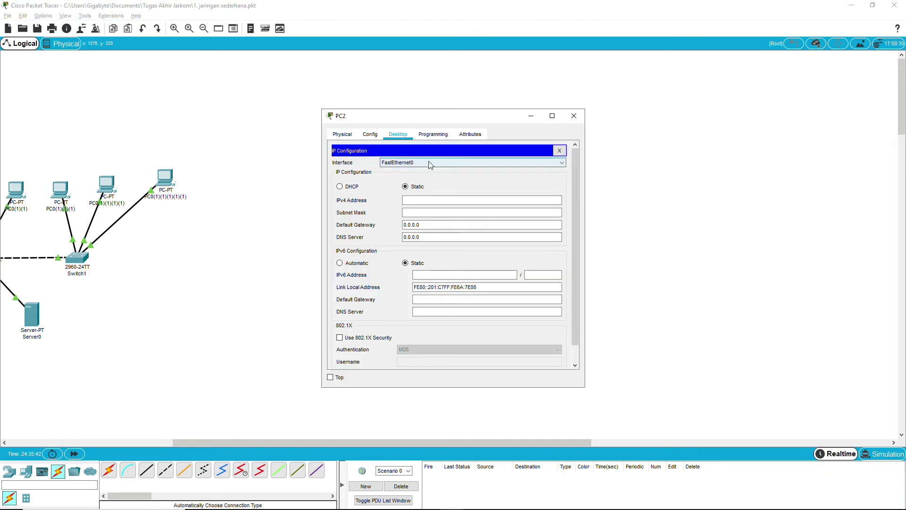
pyautogui.click(442, 199)
pyautogui.write('192.168.10.2')
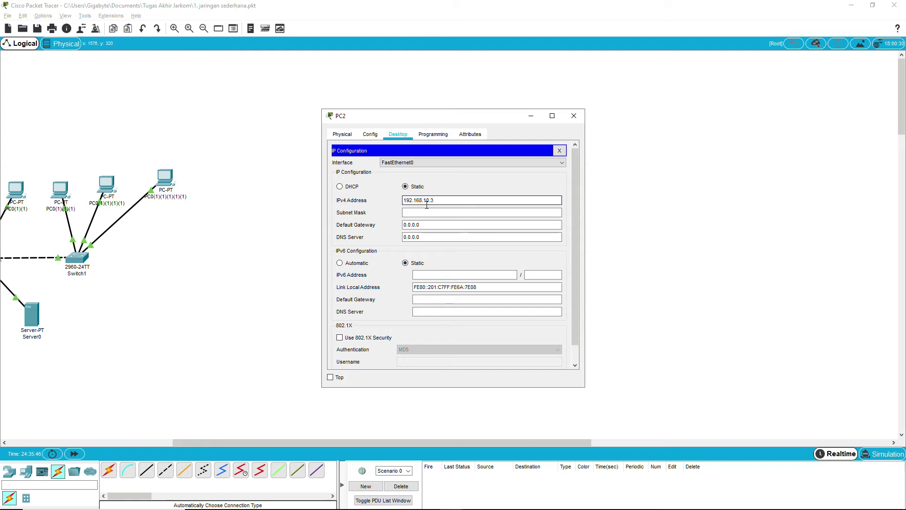
pyautogui.moveTo(420, 117); pyautogui.dragTo(570, 108)
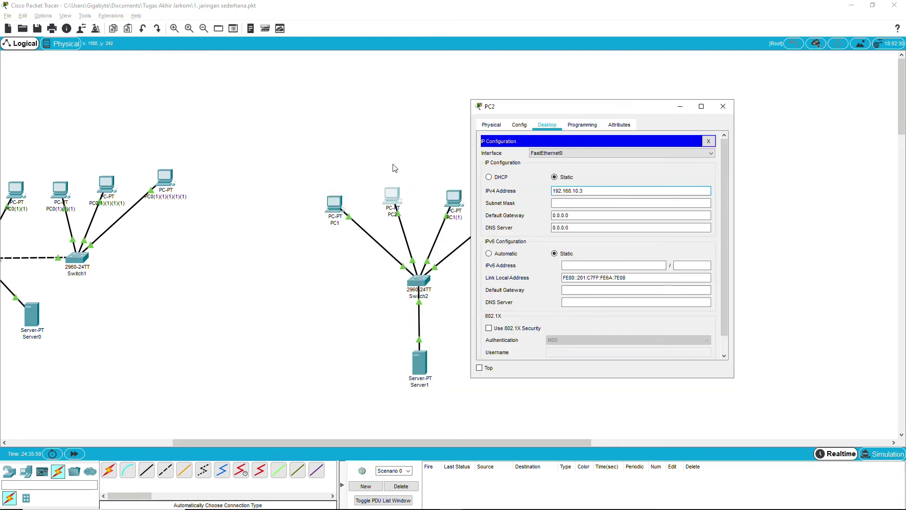
pyautogui.moveTo(536, 113); pyautogui.dragTo(588, 108)
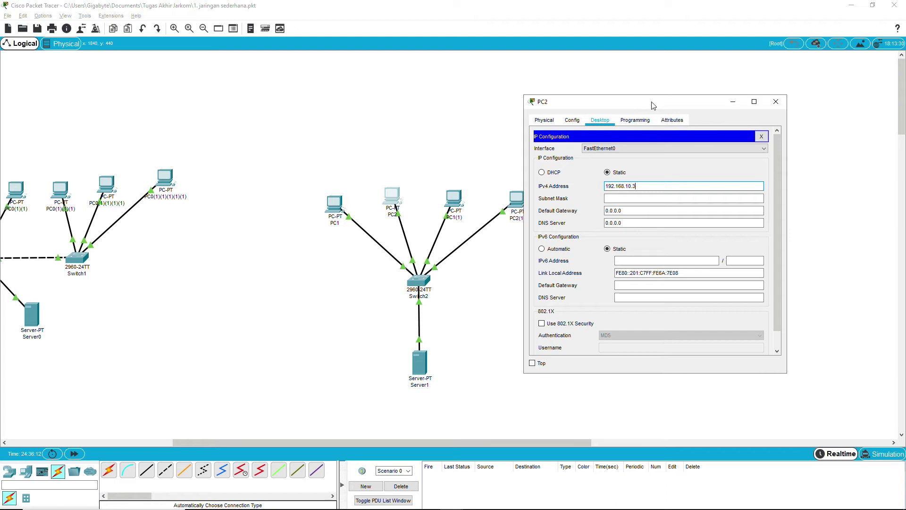
pyautogui.moveTo(653, 105); pyautogui.dragTo(685, 99)
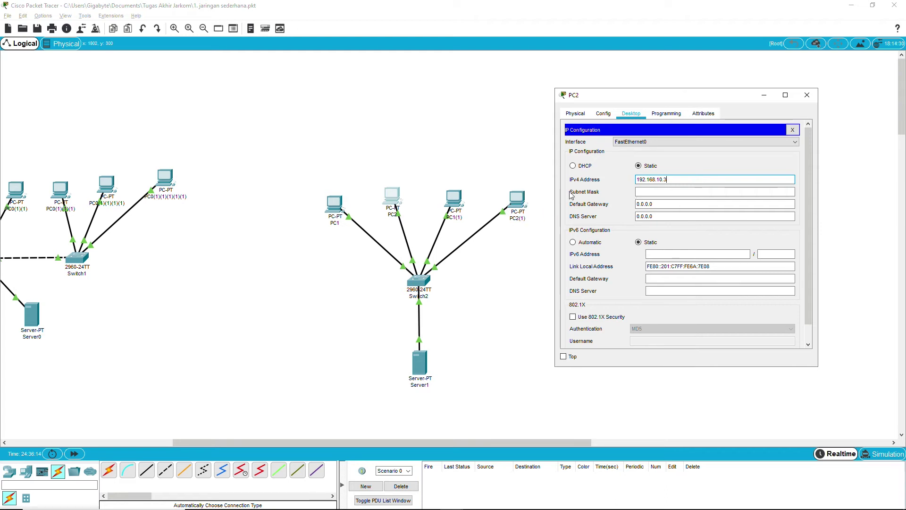
# Re-enter the last octet of PC2's IPv4 address as 3 and fill in subnet mask 255.255.255.0.
pyautogui.press('Tab')
pyautogui.click(686, 182)
pyautogui.press('BackSpace')
pyautogui.write('24')
pyautogui.write('3')
pyautogui.press('Tab')
pyautogui.press('Tab')
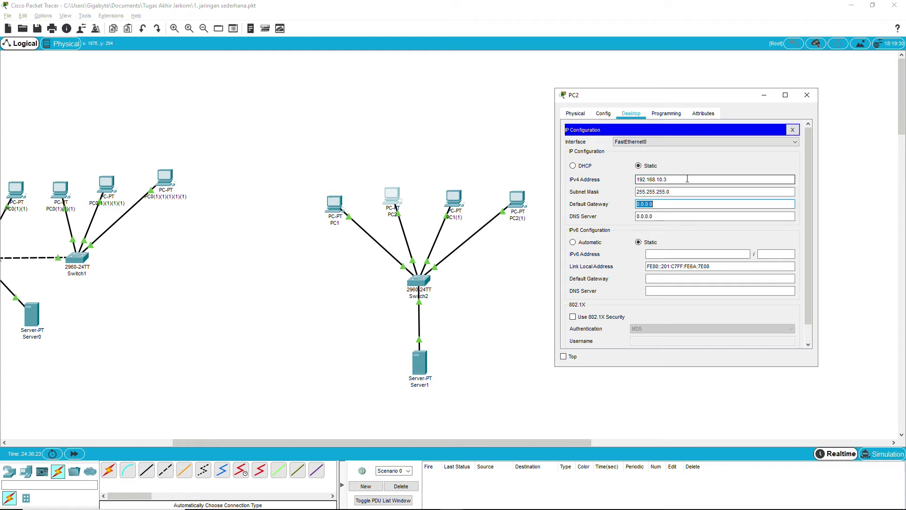
# Set PC2's default gateway to 192.168.10.1 and close its configuration window.
pyautogui.write('192.168.10.2')
pyautogui.click(682, 213)
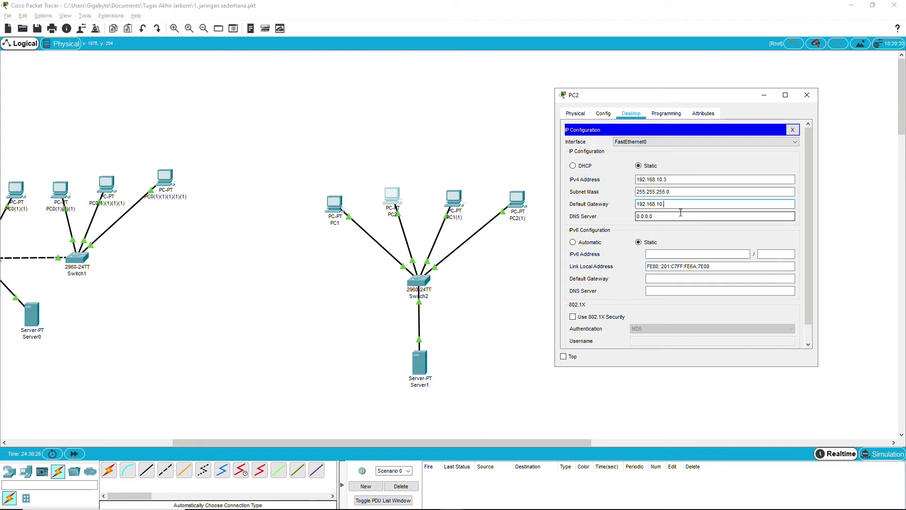
pyautogui.write('1')
pyautogui.hotkey('ctrl', 'a')
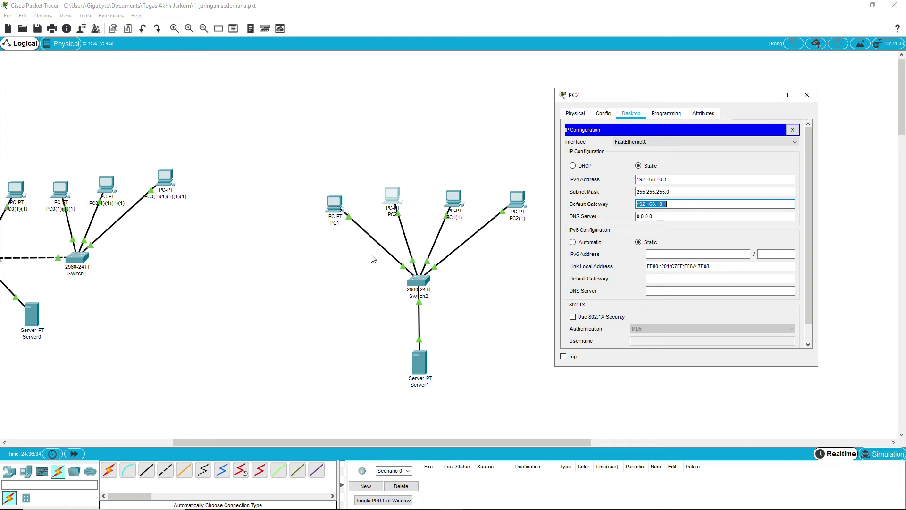
pyautogui.click(808, 94)
# Give PC1(1) the static IPv4 address 192.168.10.4, subnet mask 255.255.255.0 and default gateway 192.168.10.1, and close its window.
pyautogui.click(454, 201)
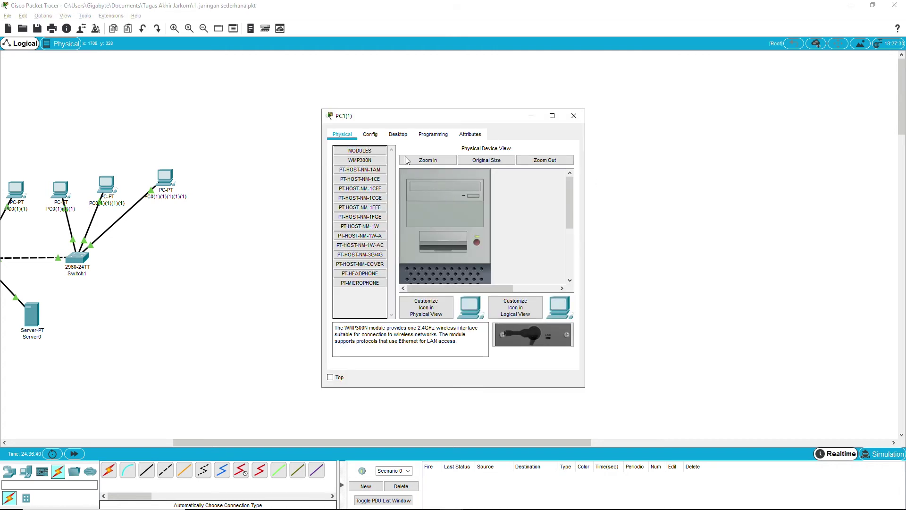
pyautogui.click(398, 134)
pyautogui.click(362, 176)
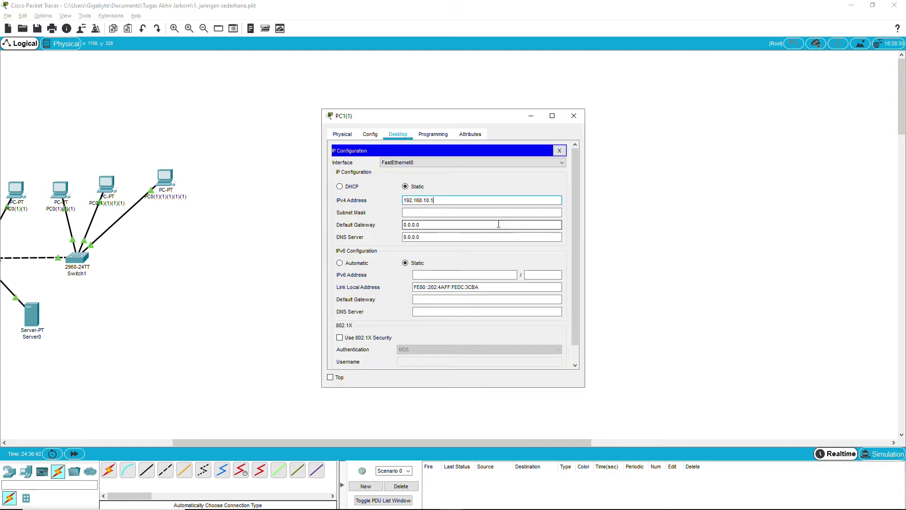
pyautogui.press('BackSpace')
pyautogui.write('4')
pyautogui.press('Tab')
pyautogui.press('Tab')
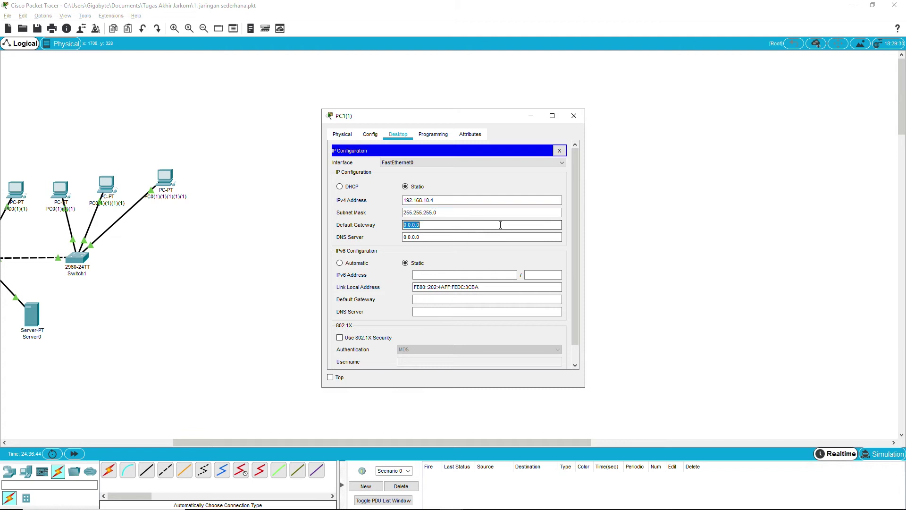
pyautogui.write('192.168.10.1')
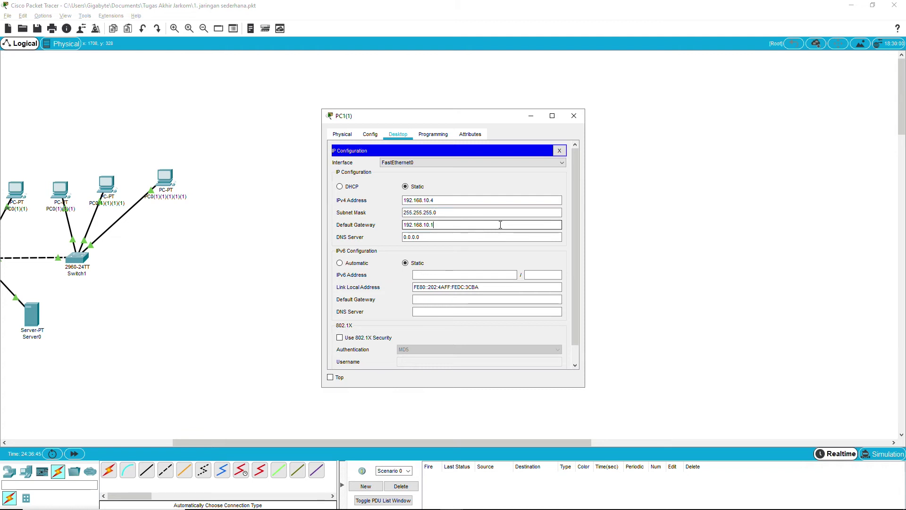
pyautogui.click(574, 116)
# Give PC2(1) the static IPv4 address 192.168.10.5, subnet mask 255.255.255.0 and default gateway 192.168.10.1, and close its window.
pyautogui.click(518, 201)
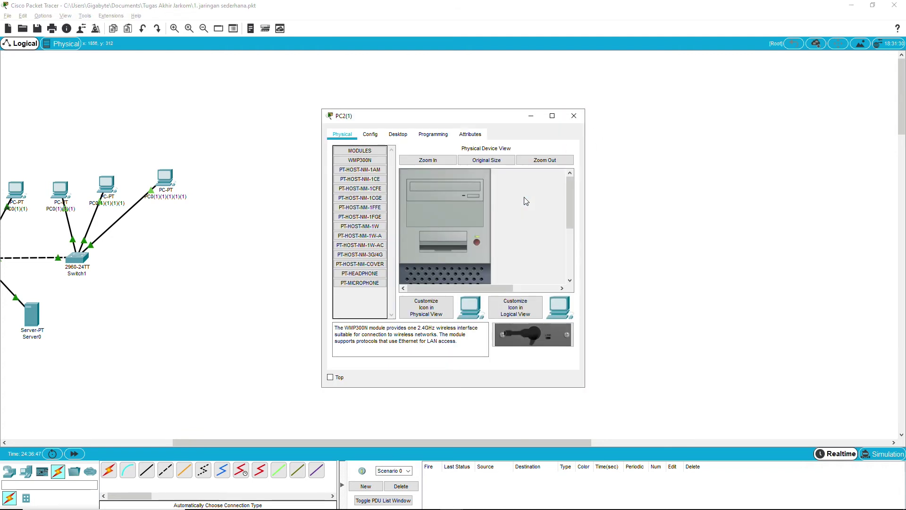
pyautogui.click(398, 134)
pyautogui.click(380, 171)
pyautogui.click(469, 200)
pyautogui.write('192.168.10.1')
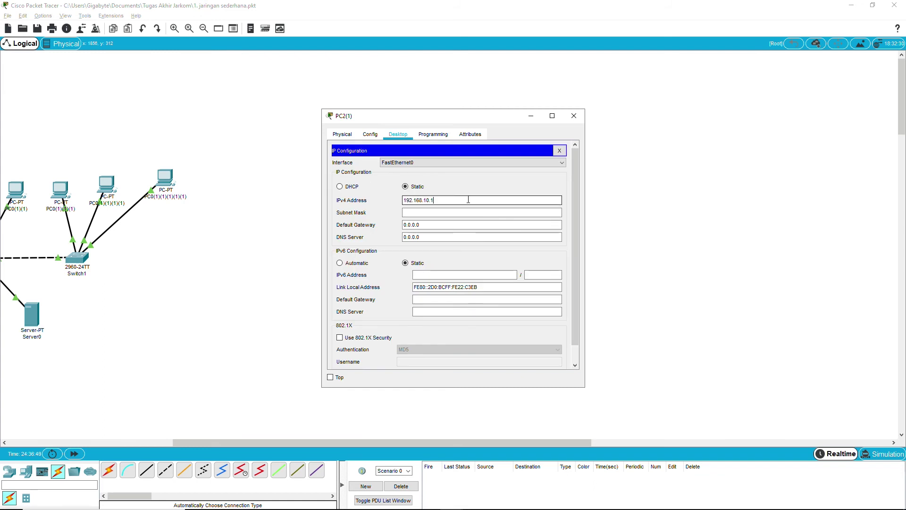
pyautogui.press('BackSpace')
pyautogui.write('5')
pyautogui.press('Tab')
pyautogui.press('Tab')
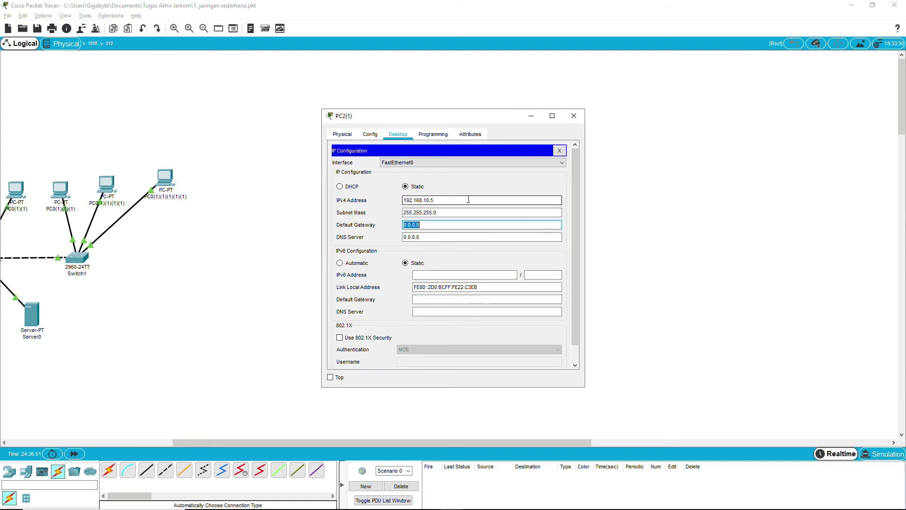
pyautogui.write('192.168.10.1')
pyautogui.click(574, 116)
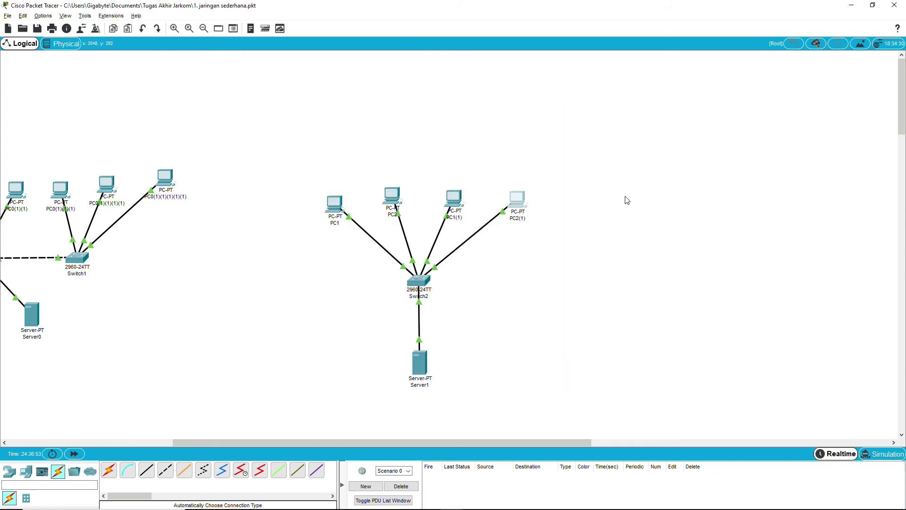
# Rename PC1(1) as PC3 and PC2(1) as PC4.
pyautogui.click(453, 218)
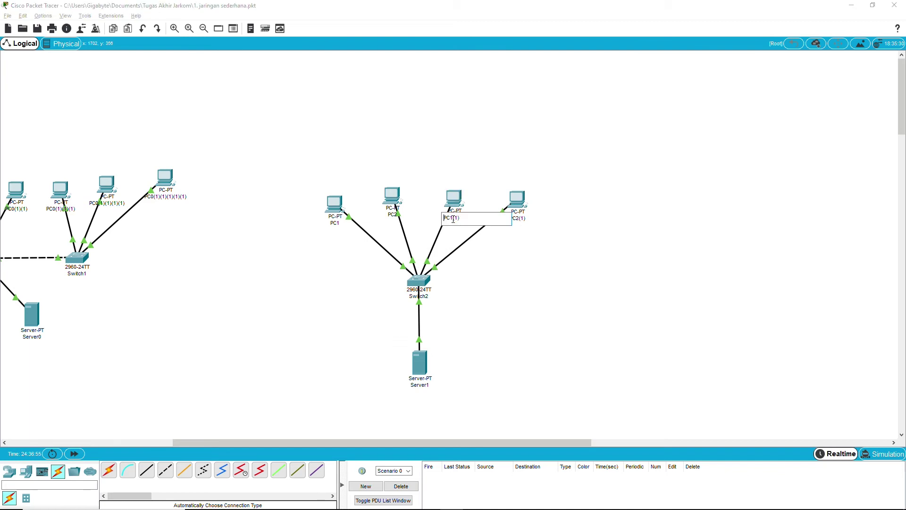
pyautogui.moveTo(479, 220); pyautogui.dragTo(452, 218)
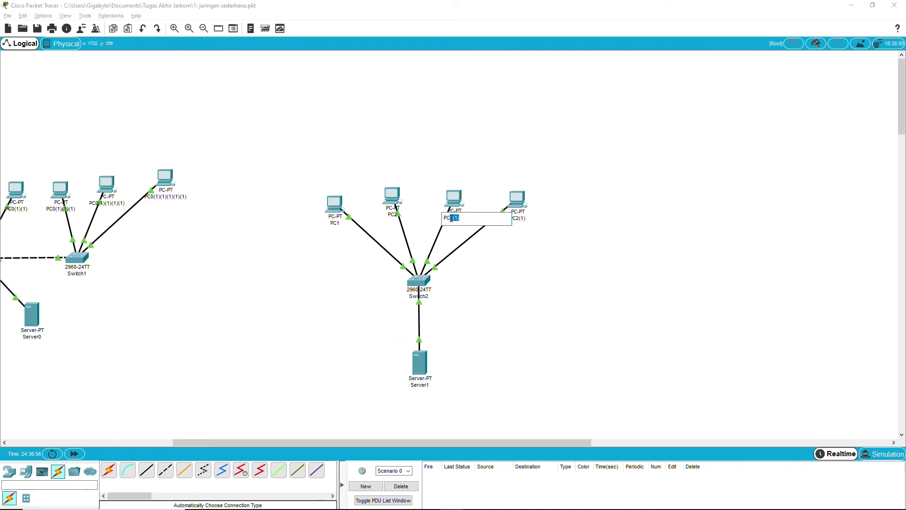
pyautogui.click(563, 228)
pyautogui.click(519, 218)
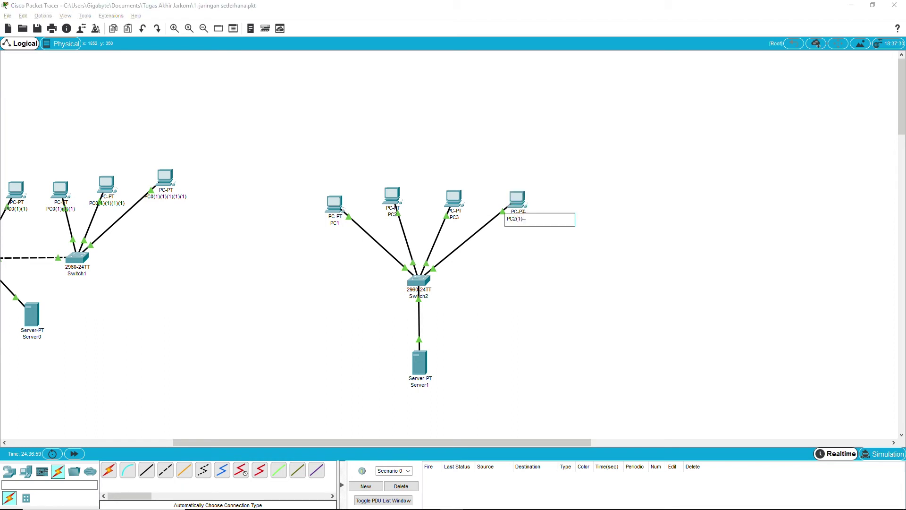
pyautogui.moveTo(533, 222); pyautogui.dragTo(514, 222)
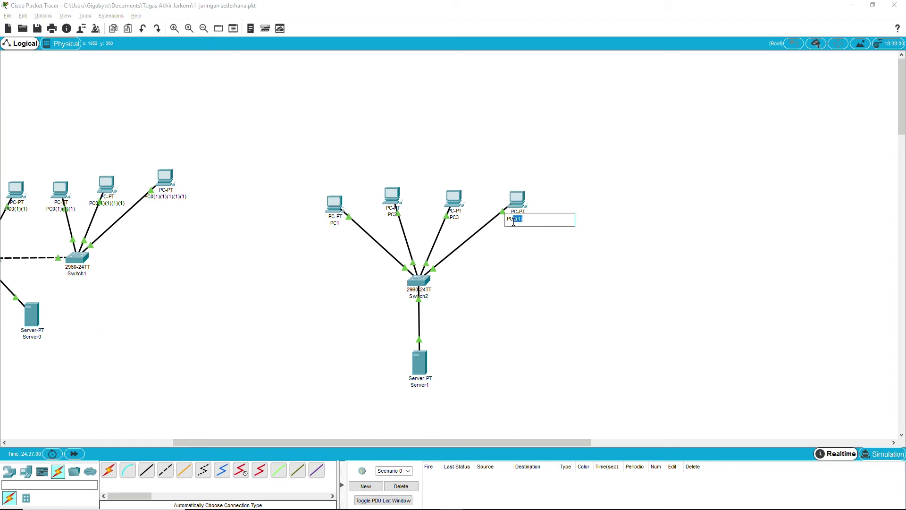
pyautogui.write('4')
pyautogui.click(588, 245)
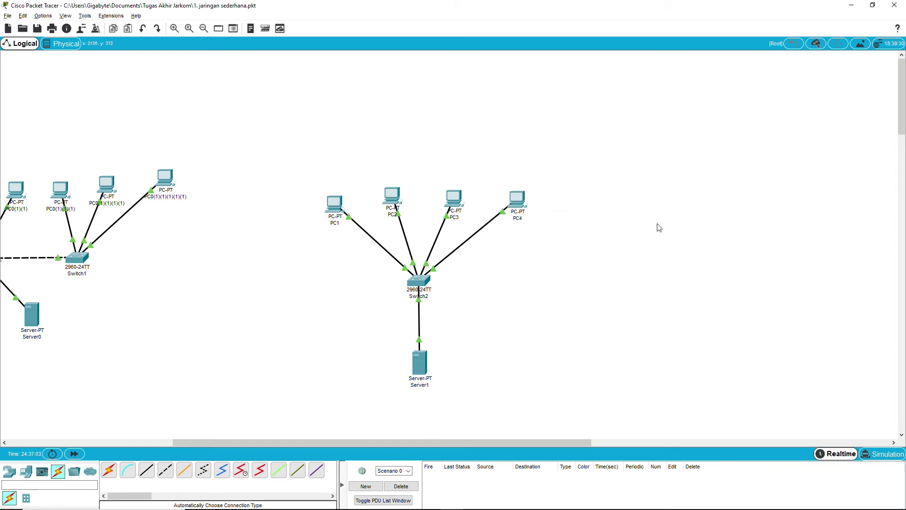
pyautogui.moveTo(600, 175); pyautogui.dragTo(270, 406)
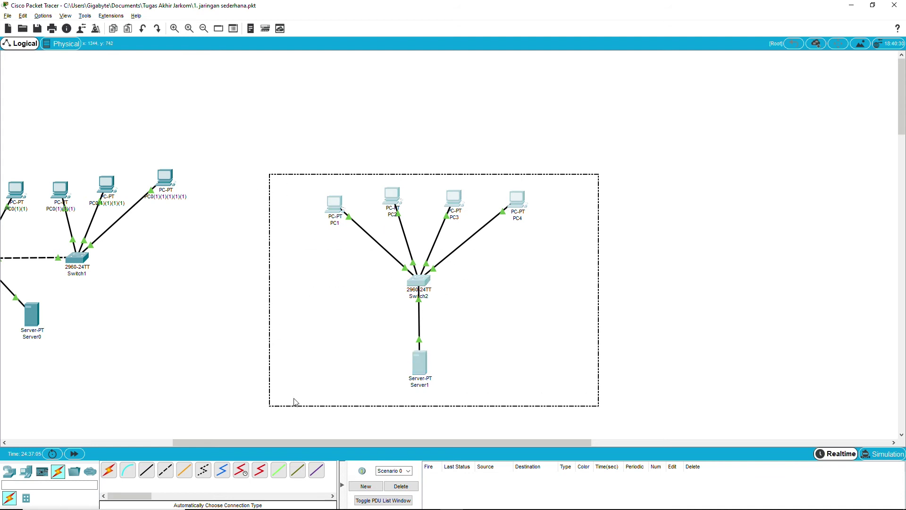
pyautogui.click(752, 266)
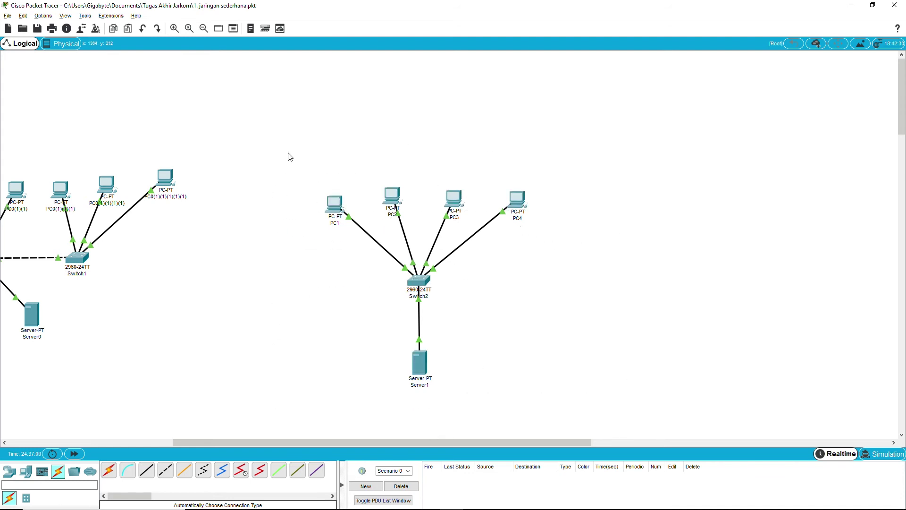
pyautogui.moveTo(261, 162); pyautogui.dragTo(557, 442)
pyautogui.click(655, 252)
pyautogui.moveTo(331, 204); pyautogui.dragTo(332, 205)
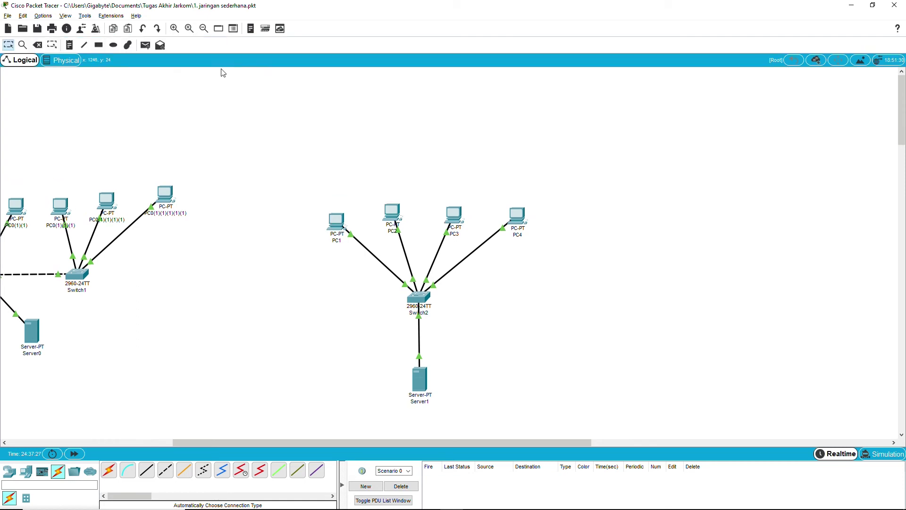
# Test connectivity in the second network by sending a simple PDU from PC1 to PC2 and another from PC1 to PC4.
pyautogui.click(148, 48)
pyautogui.click(336, 222)
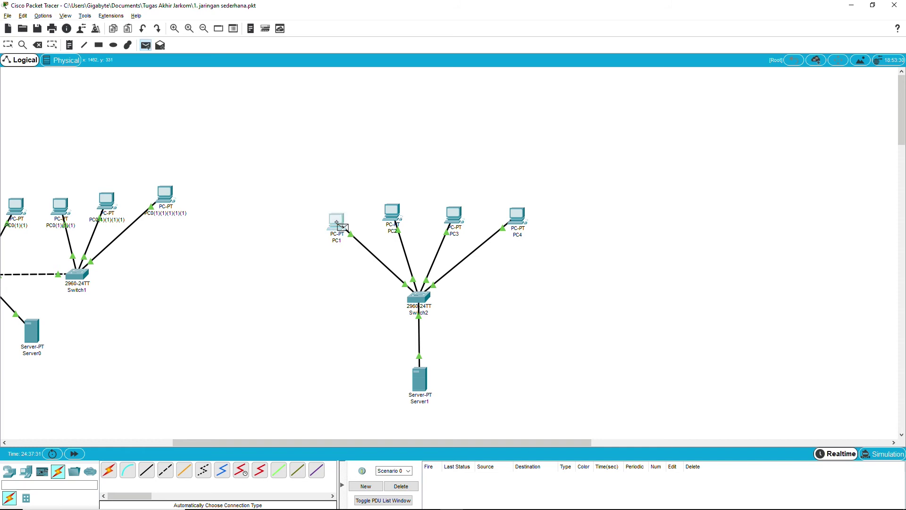
pyautogui.click(394, 215)
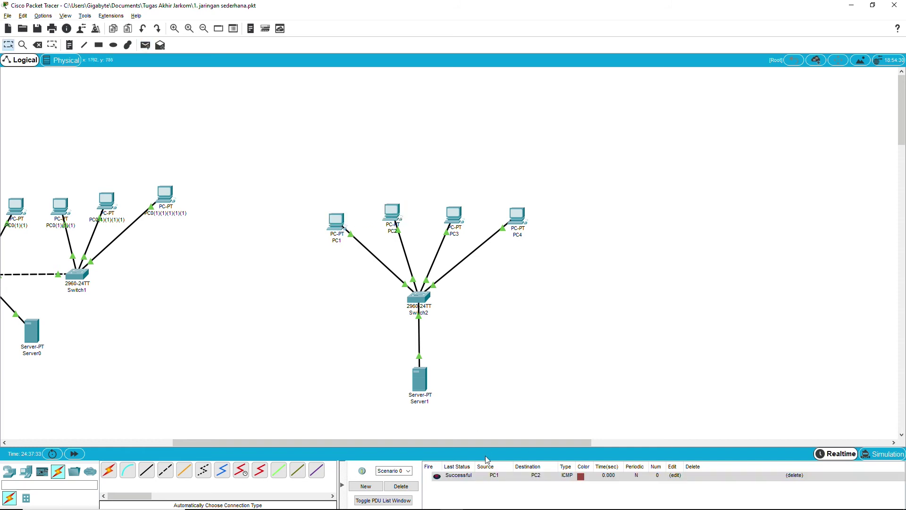
pyautogui.click(146, 45)
pyautogui.click(335, 225)
pyautogui.click(524, 226)
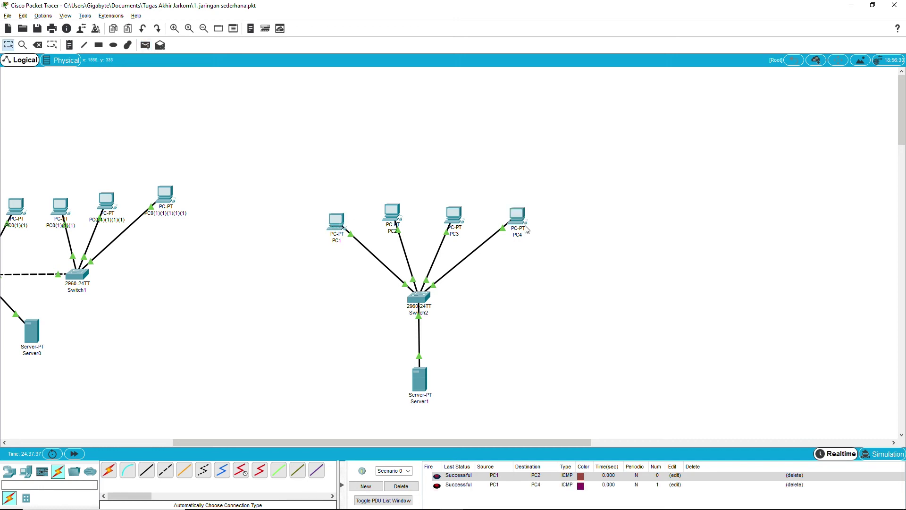
# Send a simple PDU from PC3 to PC2 and another from PC1 to Server1.
pyautogui.click(146, 45)
pyautogui.click(453, 217)
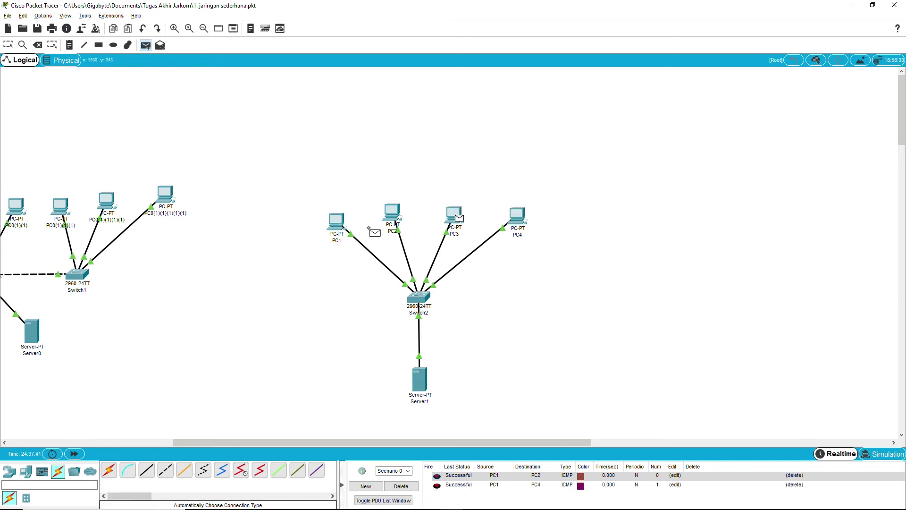
pyautogui.click(397, 223)
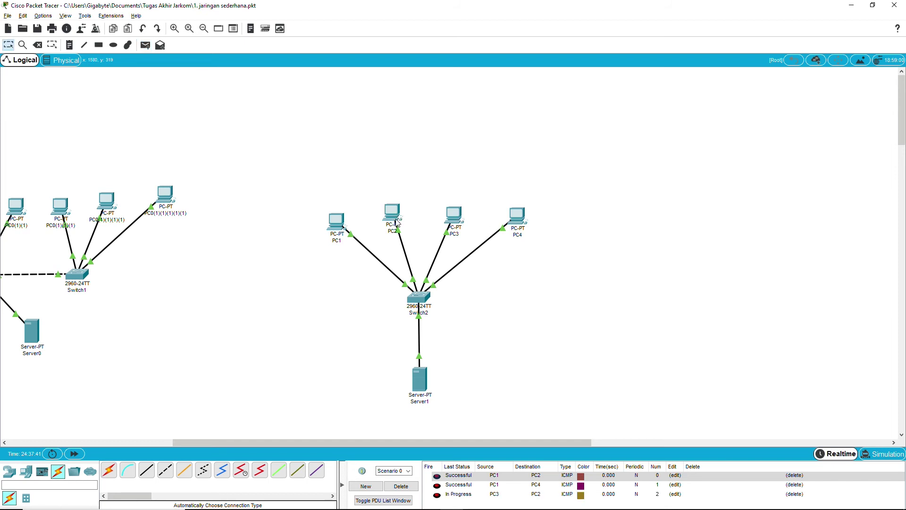
pyautogui.click(146, 45)
pyautogui.click(330, 222)
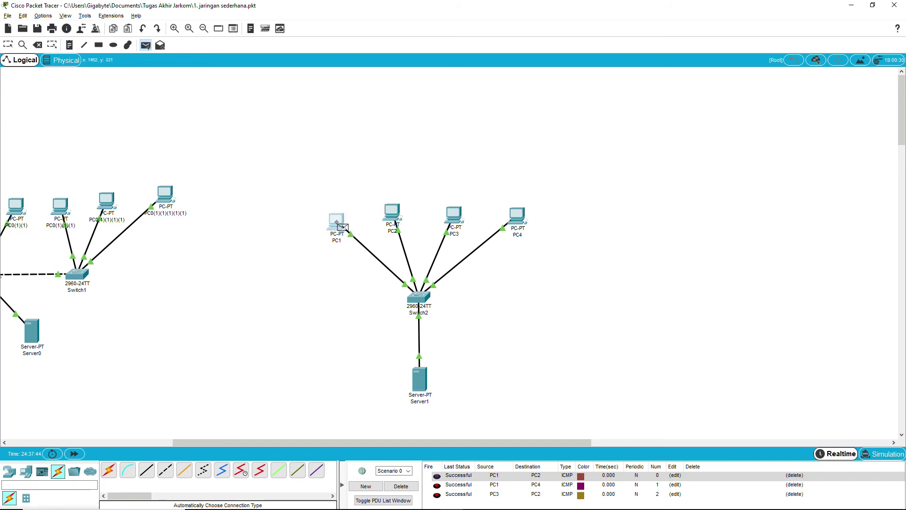
pyautogui.click(423, 387)
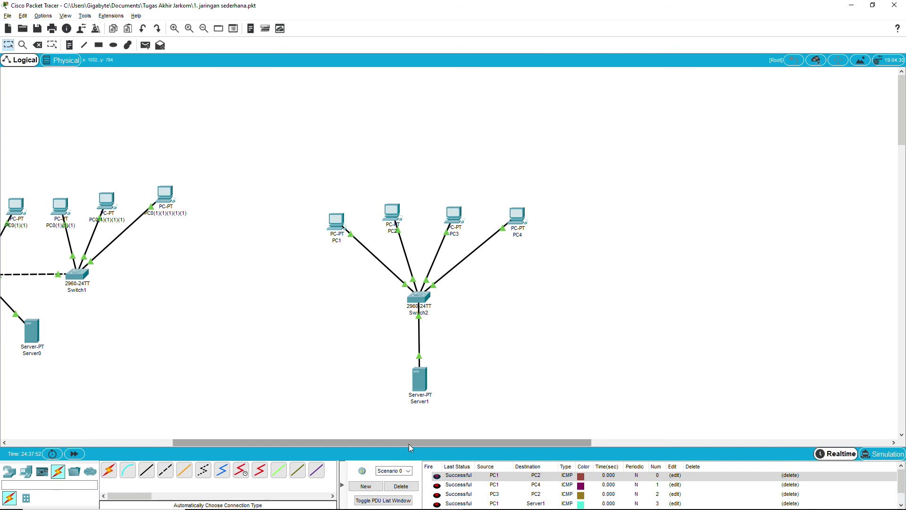
# Move Server0 in the first network slightly lower, farther from the two switches.
pyautogui.moveTo(419, 443); pyautogui.dragTo(310, 413)
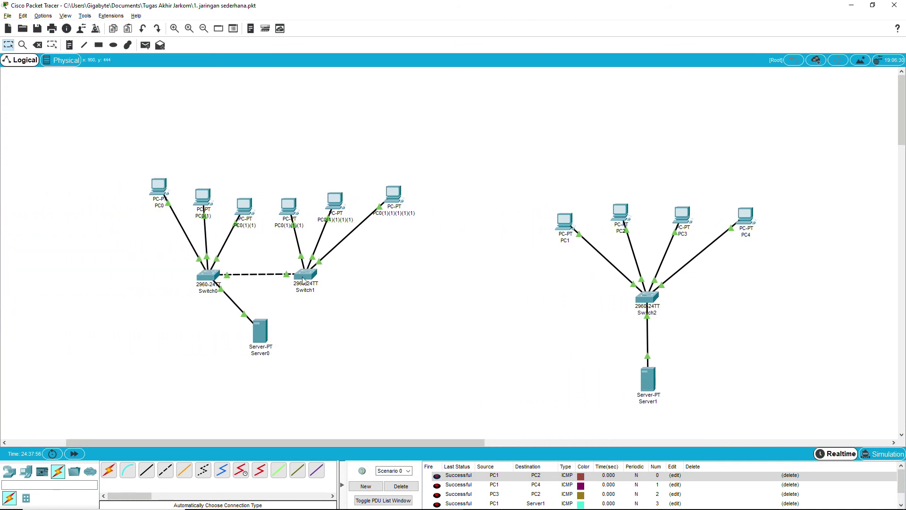
pyautogui.moveTo(462, 355); pyautogui.dragTo(81, 152)
pyautogui.moveTo(263, 333); pyautogui.dragTo(274, 350)
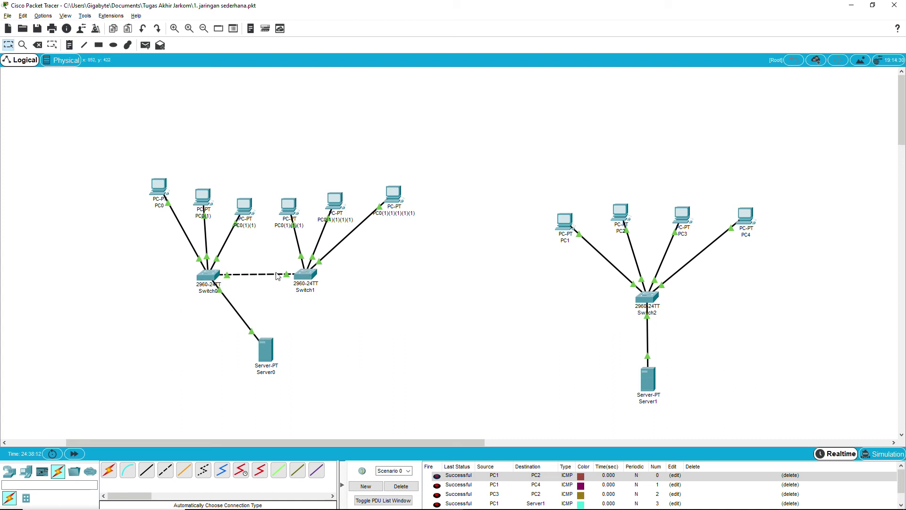
pyautogui.moveTo(350, 311); pyautogui.dragTo(278, 266)
pyautogui.click(352, 324)
pyautogui.moveTo(410, 378); pyautogui.dragTo(132, 140)
# Clear the PDUs of Scenario 0 and send a simple PDU from PC0 to the rightmost PC on Switch1.
pyautogui.click(401, 486)
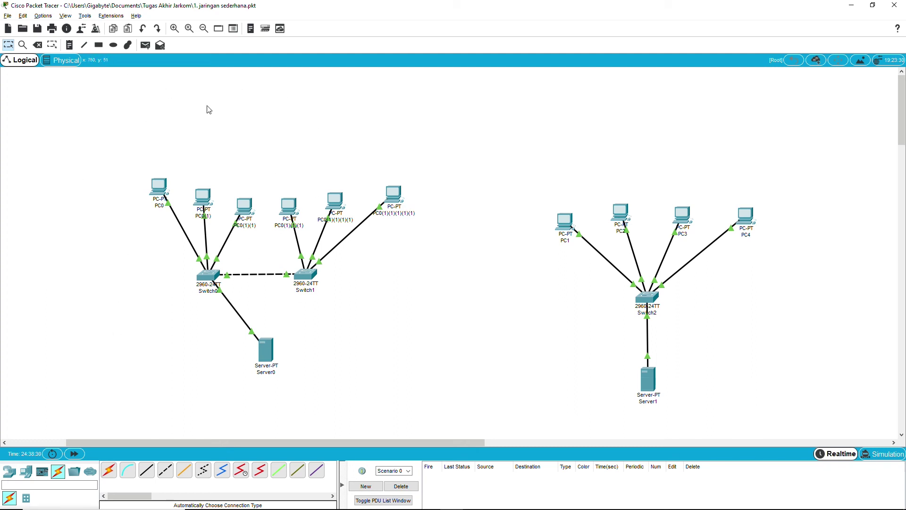
pyautogui.moveTo(106, 107); pyautogui.dragTo(434, 378)
pyautogui.click(140, 46)
pyautogui.click(160, 189)
pyautogui.click(394, 194)
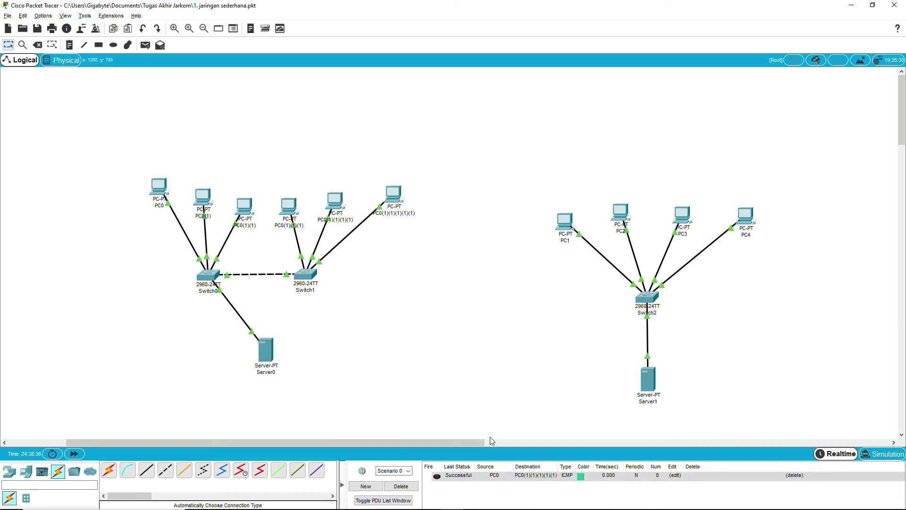
# Spread the first network's PCs by shifting the three Switch0 PCs left and down and the three Switch1 PCs right and down.
pyautogui.moveTo(128, 161); pyautogui.dragTo(181, 206)
pyautogui.moveTo(375, 171); pyautogui.dragTo(443, 224)
pyautogui.moveTo(266, 172); pyautogui.dragTo(151, 233)
pyautogui.moveTo(155, 184); pyautogui.dragTo(140, 196)
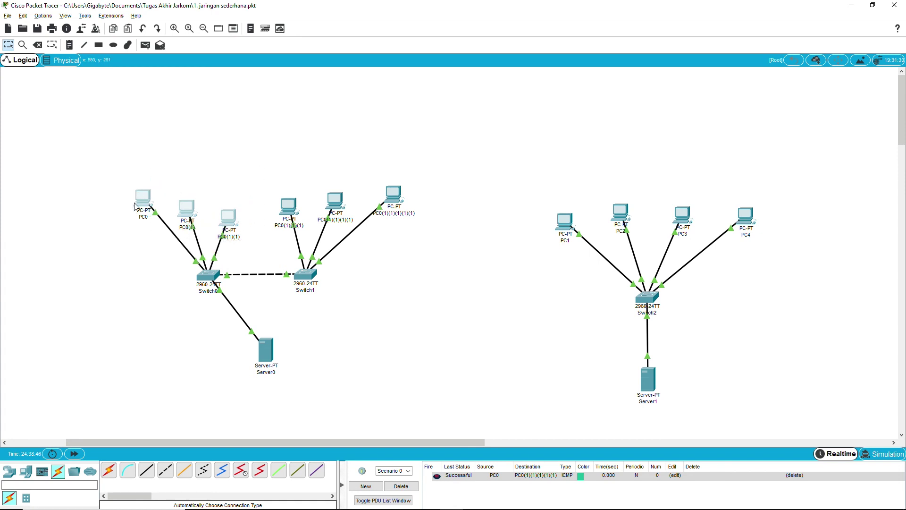
pyautogui.click(112, 322)
pyautogui.moveTo(269, 168); pyautogui.dragTo(441, 229)
pyautogui.moveTo(403, 197); pyautogui.dragTo(429, 207)
pyautogui.click(166, 239)
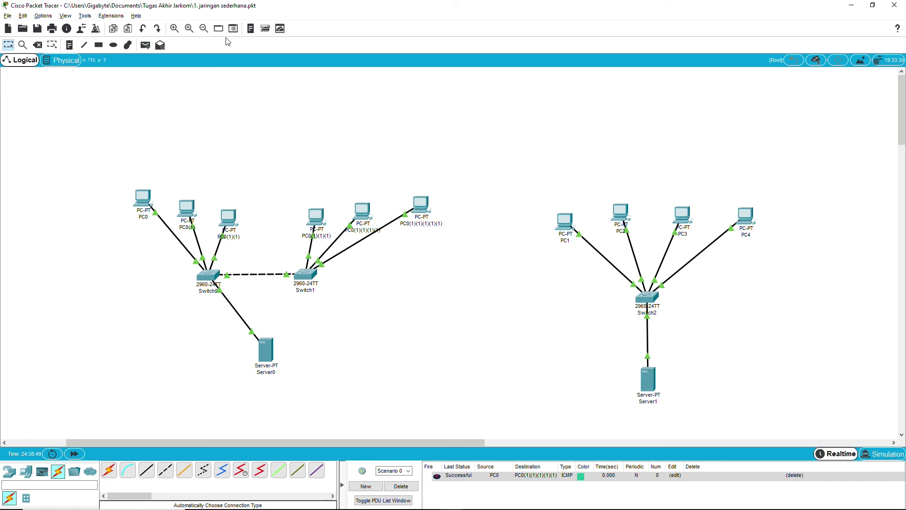
# Send a simple PDU from PC0 to the rightmost PC on Switch1 and another from PC0(1) to PC0(1)(1)(1).
pyautogui.click(145, 45)
pyautogui.click(143, 195)
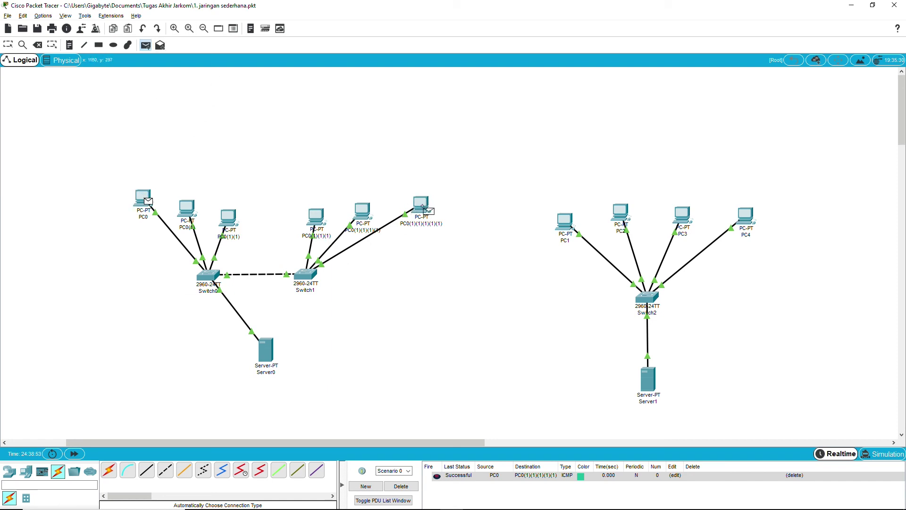
pyautogui.click(423, 207)
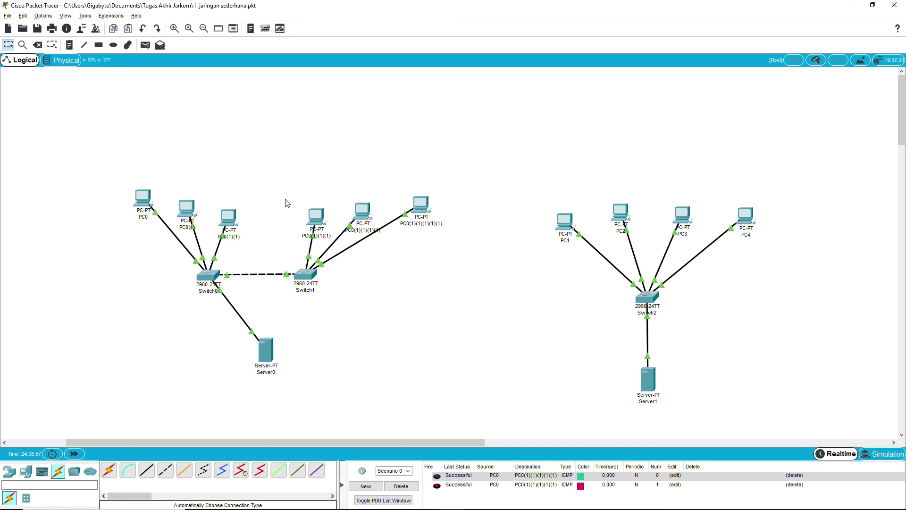
pyautogui.click(144, 45)
pyautogui.click(187, 206)
pyautogui.click(314, 219)
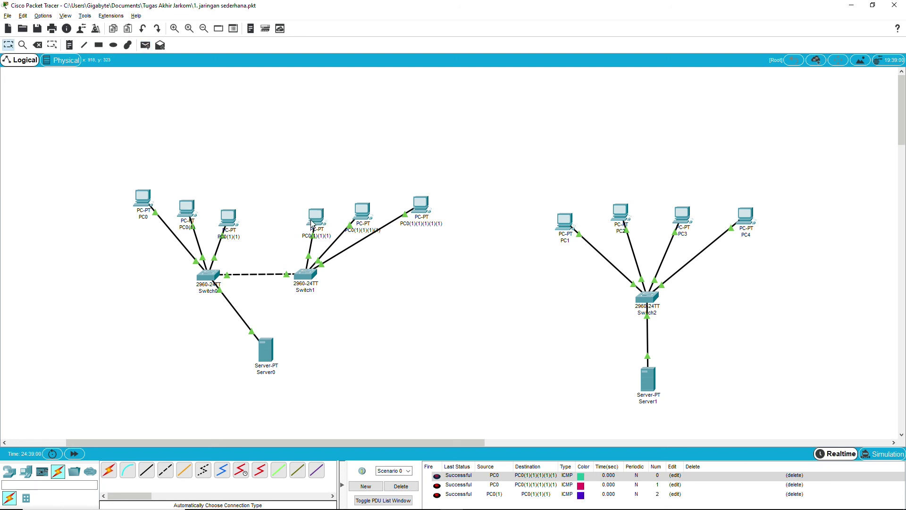
# Send simple PDUs to Server0 from PC0(1)(1)(1) and from PC0(1).
pyautogui.click(144, 45)
pyautogui.click(315, 216)
pyautogui.click(266, 351)
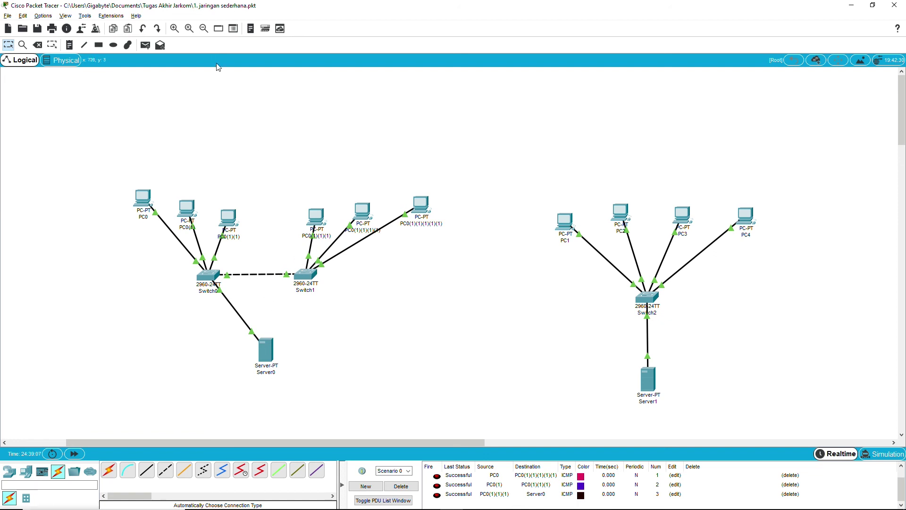
pyautogui.click(142, 50)
pyautogui.click(187, 212)
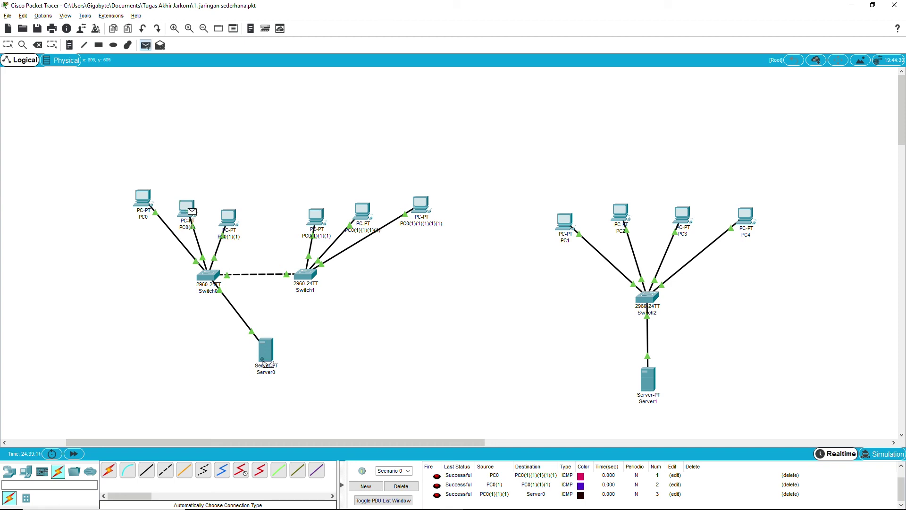
pyautogui.click(266, 350)
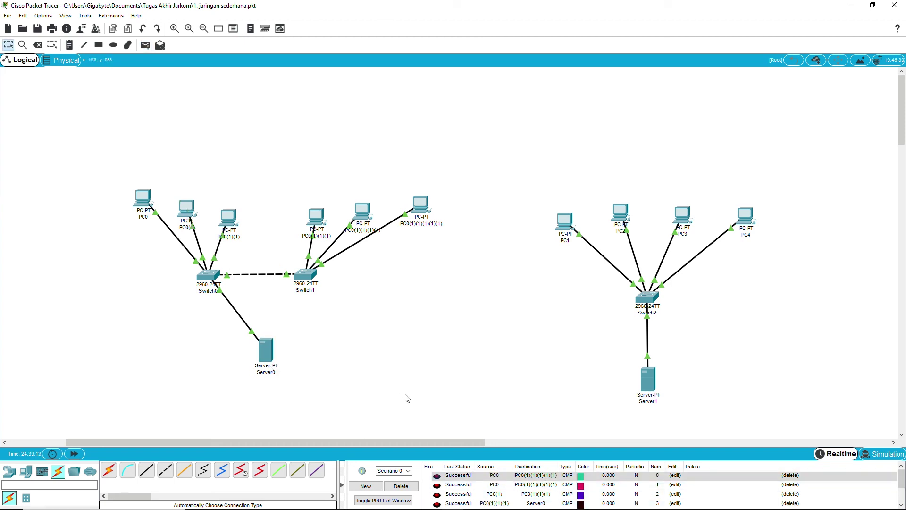
pyautogui.moveTo(405, 394); pyautogui.dragTo(111, 139)
pyautogui.click(420, 333)
pyautogui.moveTo(85, 134); pyautogui.dragTo(503, 399)
pyautogui.click(476, 298)
pyautogui.moveTo(470, 148); pyautogui.dragTo(253, 335)
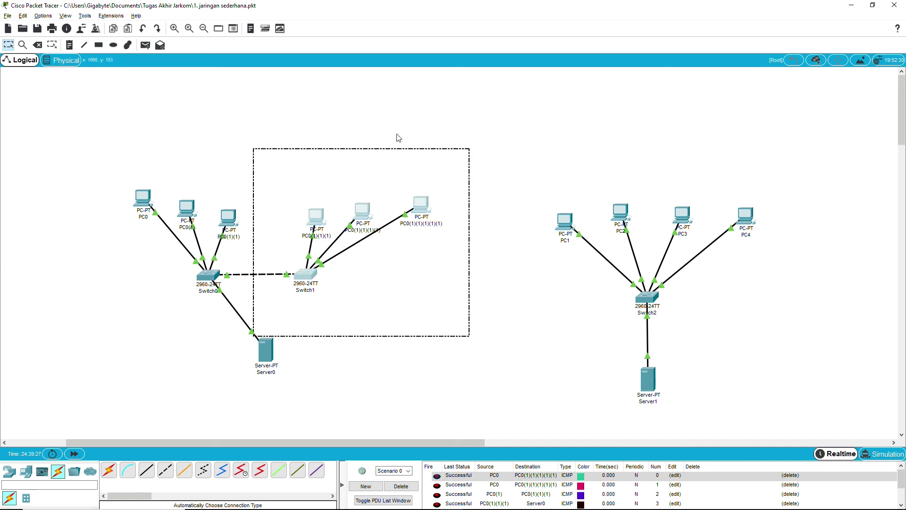
pyautogui.click(402, 124)
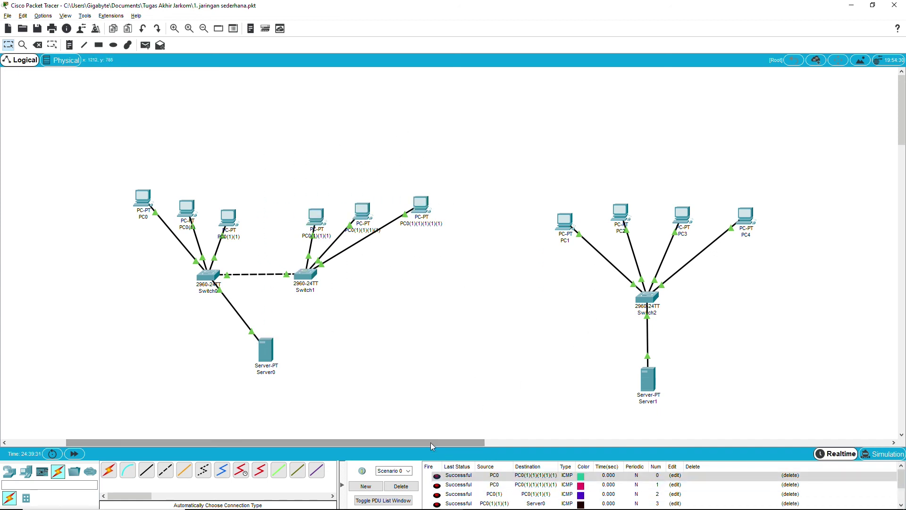
# Move the whole second network, with PC1 to PC4, Switch2 and Server1, slightly up and toward the first network.
pyautogui.moveTo(431, 442); pyautogui.dragTo(472, 442)
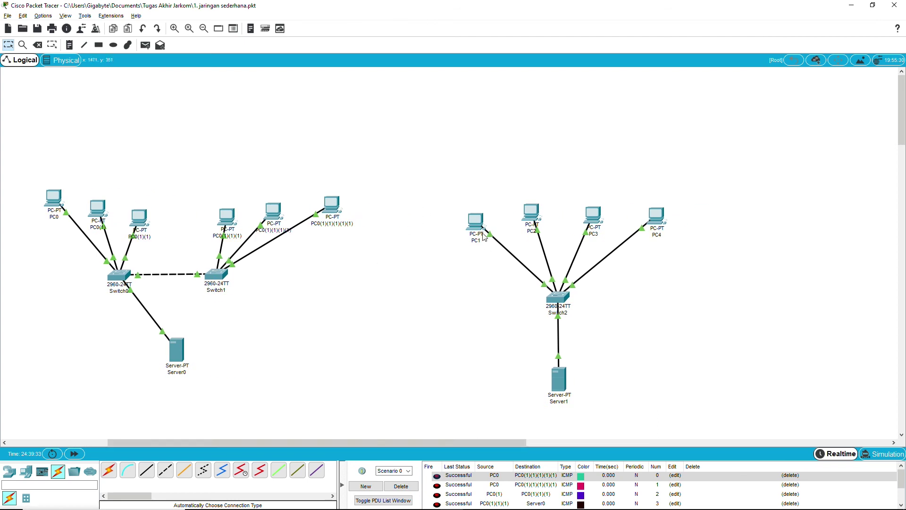
pyautogui.moveTo(432, 160); pyautogui.dragTo(667, 442)
pyautogui.moveTo(576, 381); pyautogui.dragTo(559, 362)
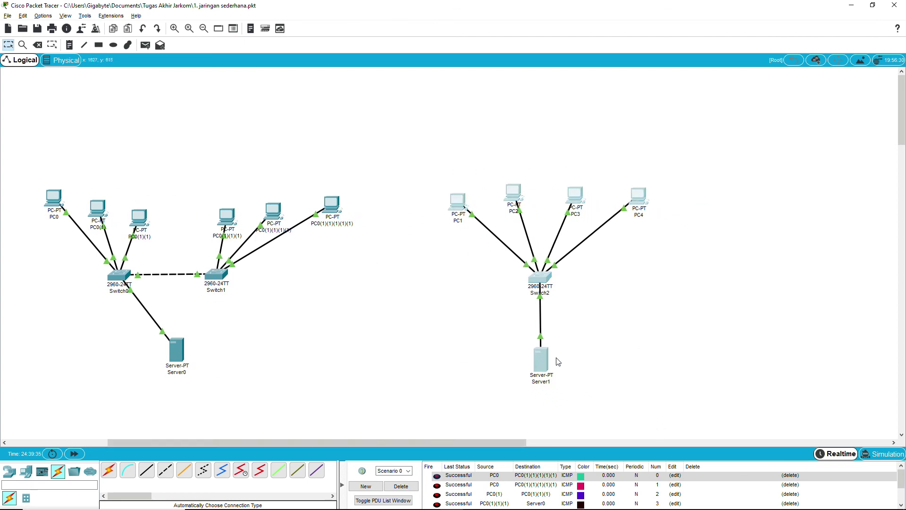
pyautogui.click(665, 334)
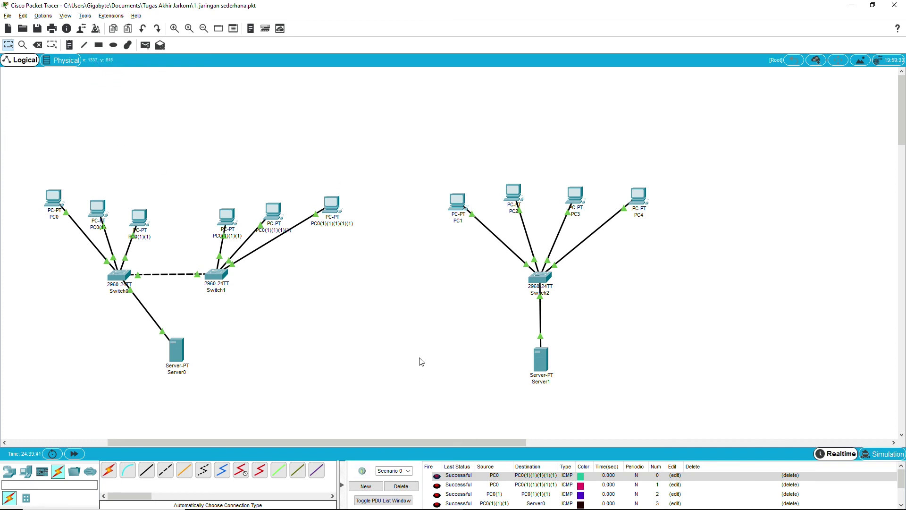
pyautogui.moveTo(14, 137); pyautogui.dragTo(758, 389)
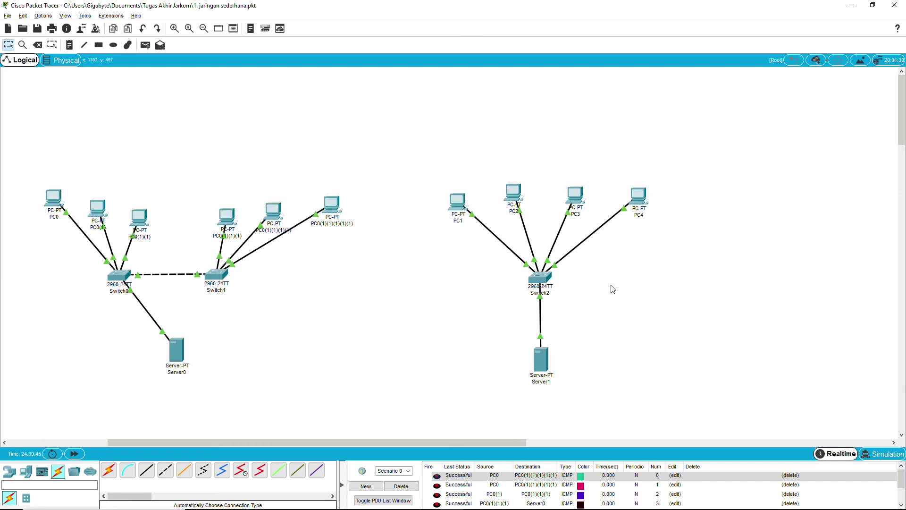